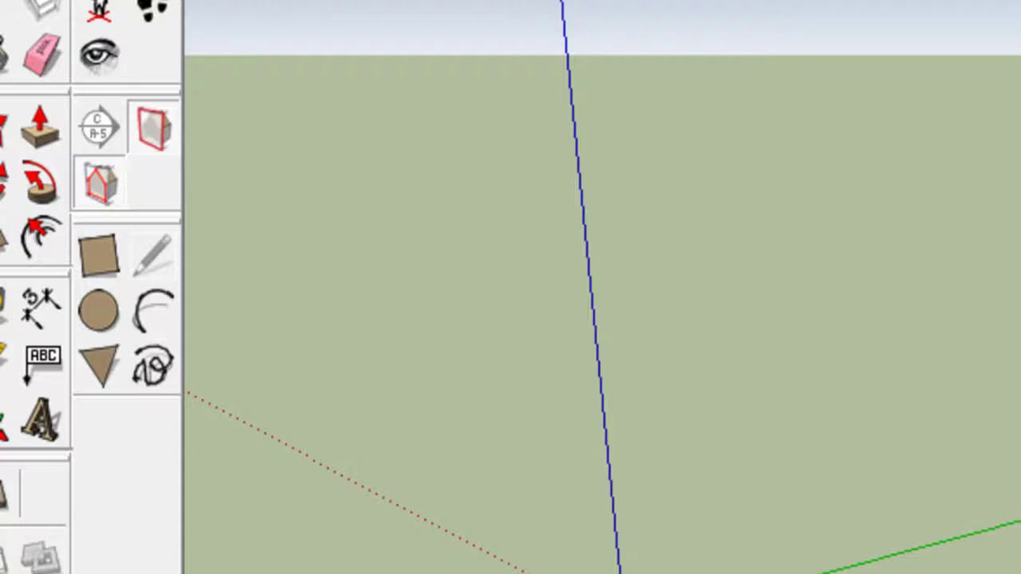
- Draw a hexagon on the ground and extrude it into a prism about 5.78 m tall
click(110, 357)
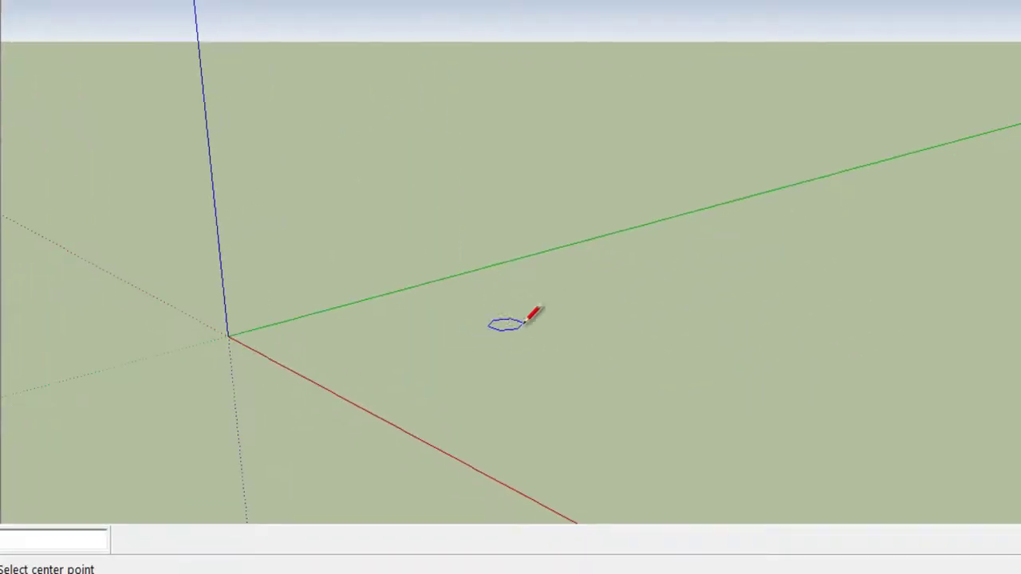
click(561, 346)
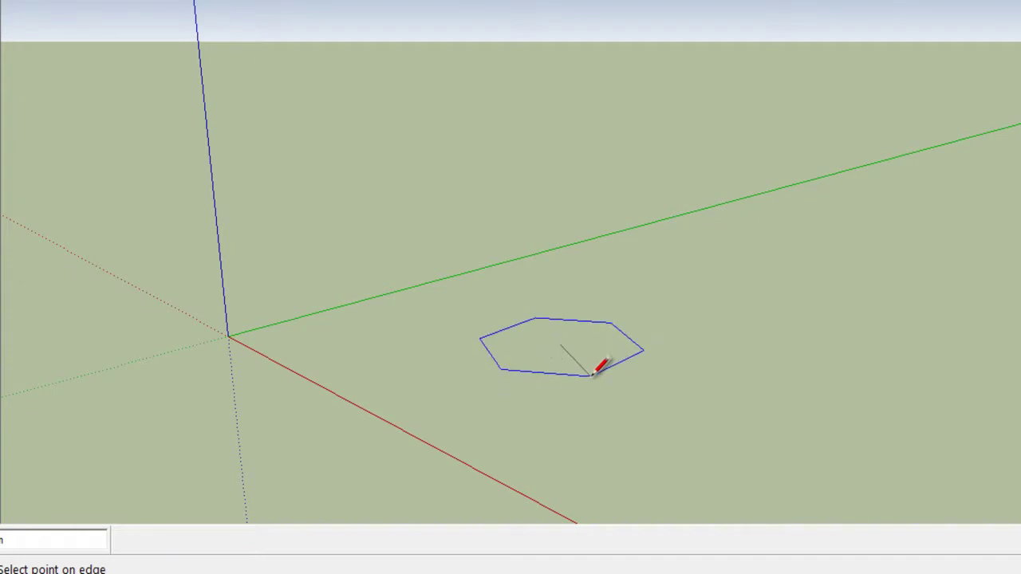
click(612, 377)
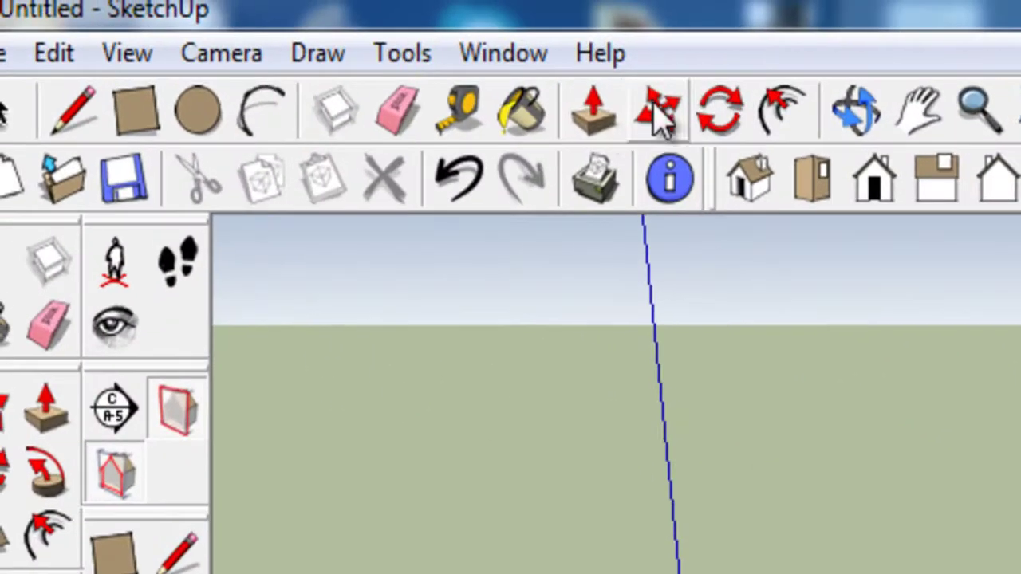
click(598, 119)
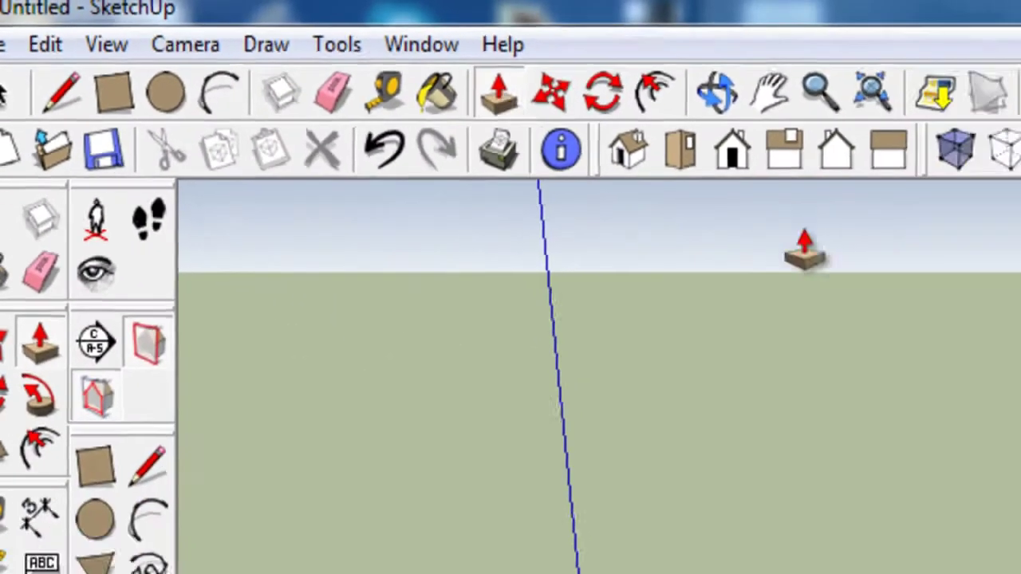
click(565, 388)
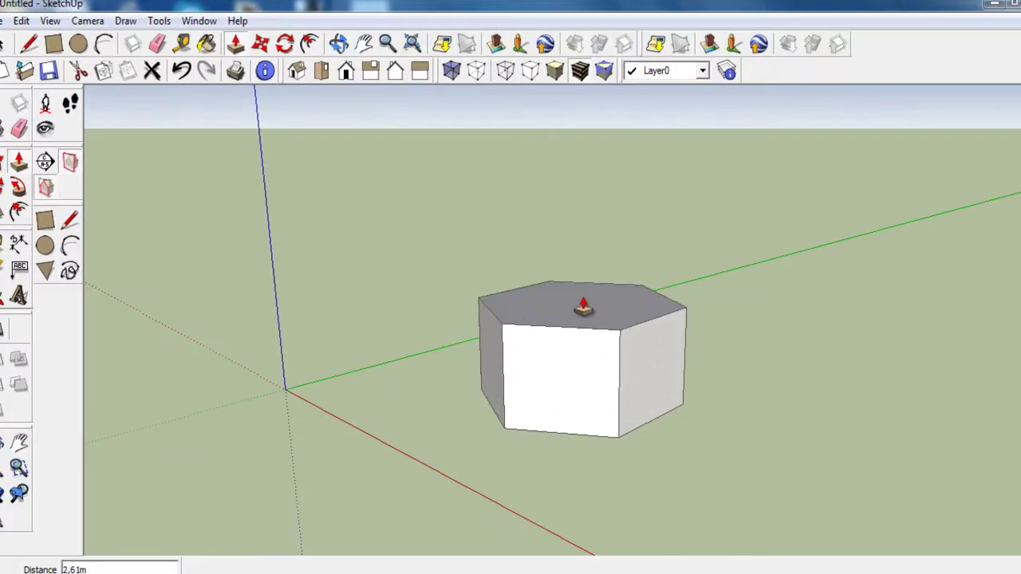
click(592, 185)
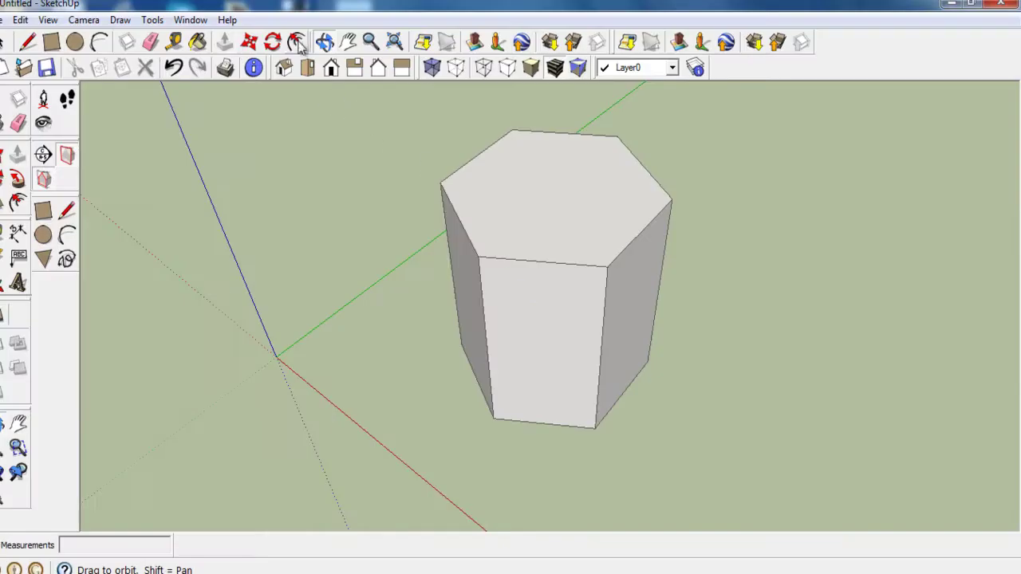
- Offset the prism's top face inward and raise the inner hexagon about 0.43 m
click(297, 42)
click(471, 159)
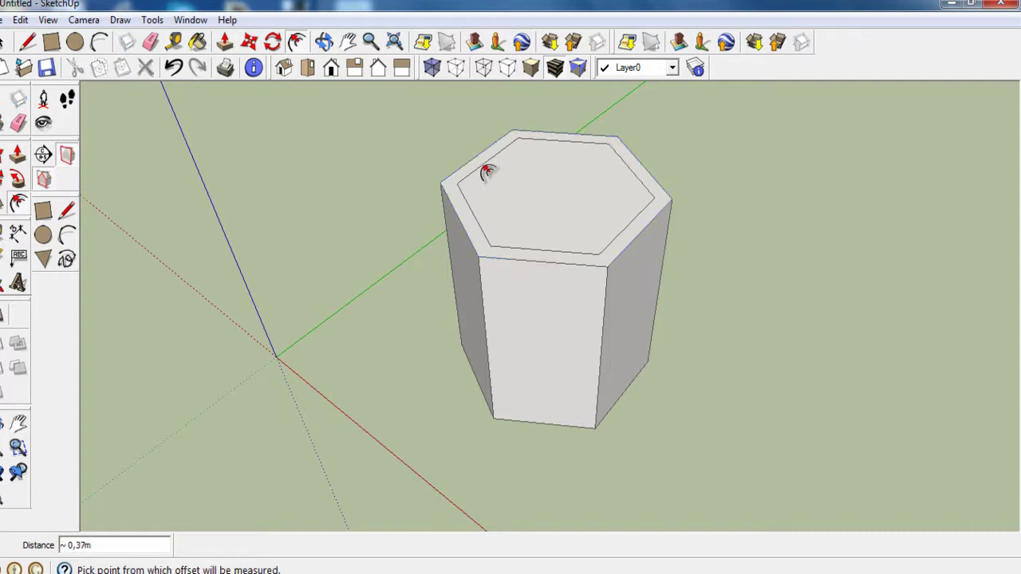
click(473, 152)
click(226, 41)
click(550, 195)
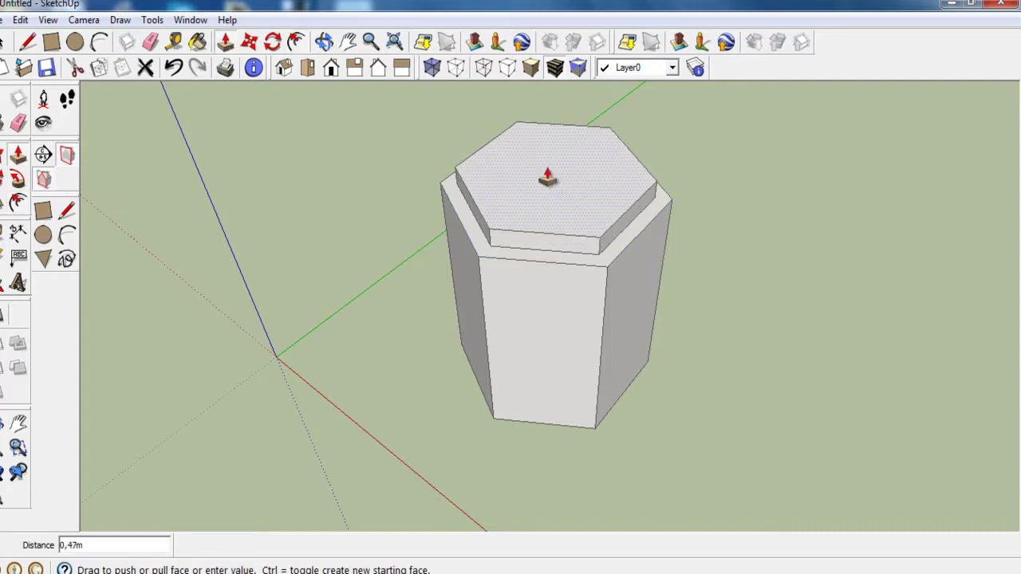
click(547, 178)
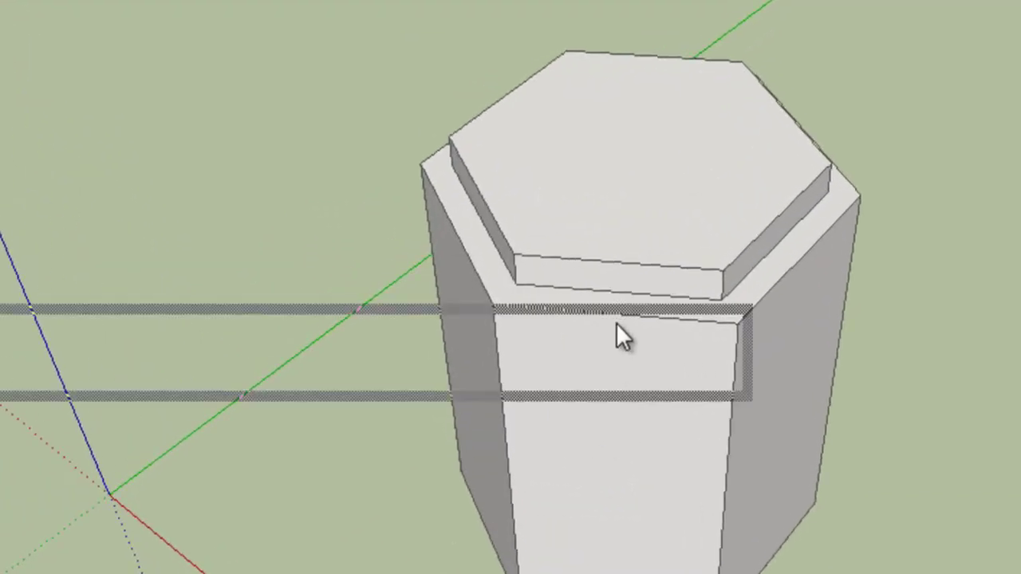
- Join the cap corners down to the ledge corners to form sloped bevel faces
middle_drag(622, 325, 633, 91)
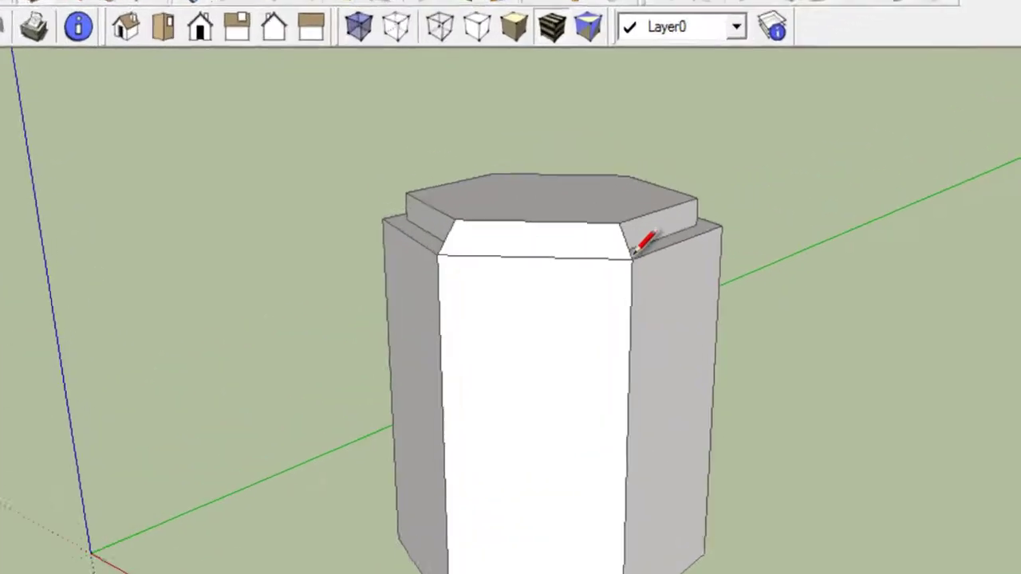
click(707, 202)
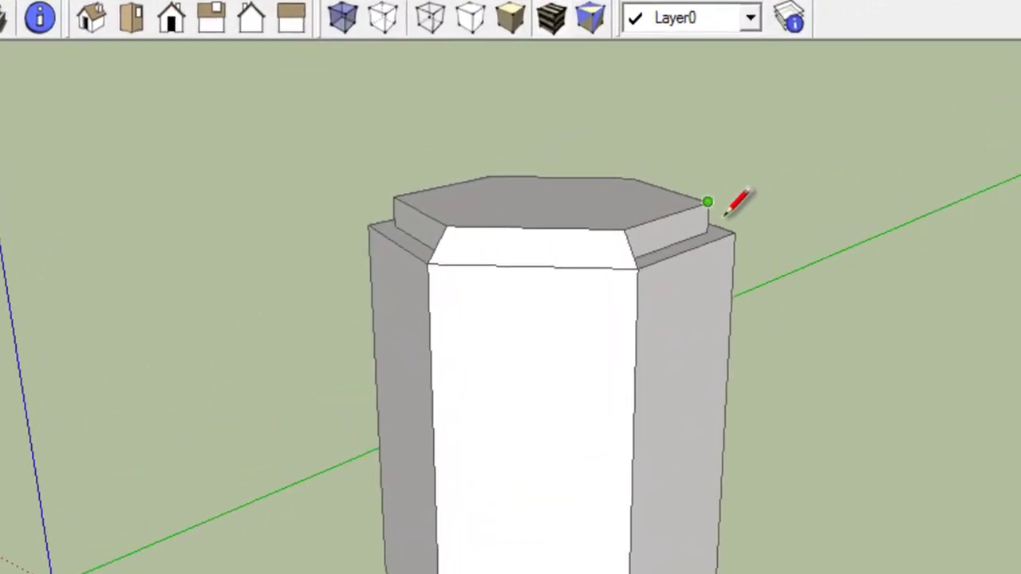
click(735, 232)
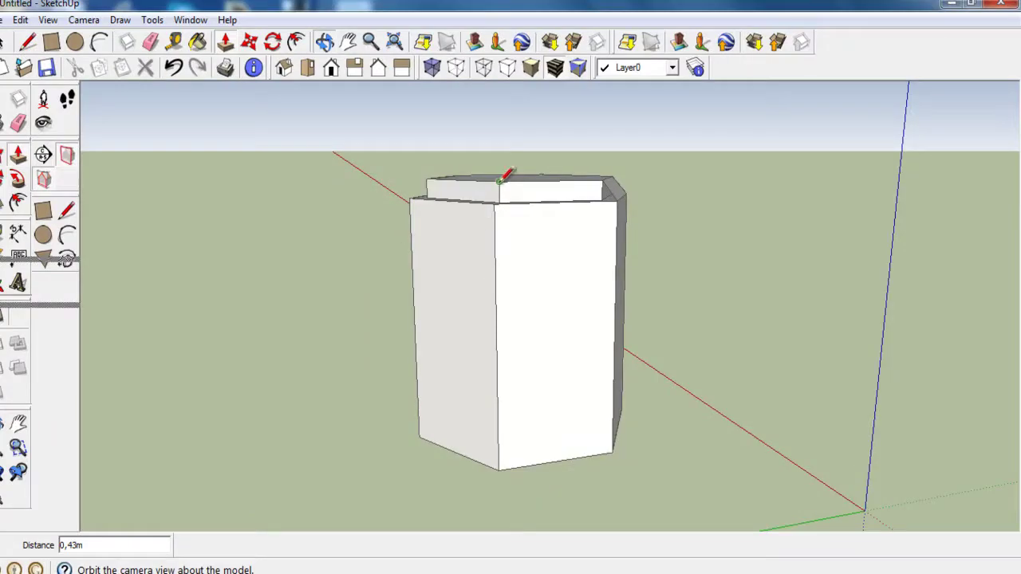
click(501, 181)
click(426, 177)
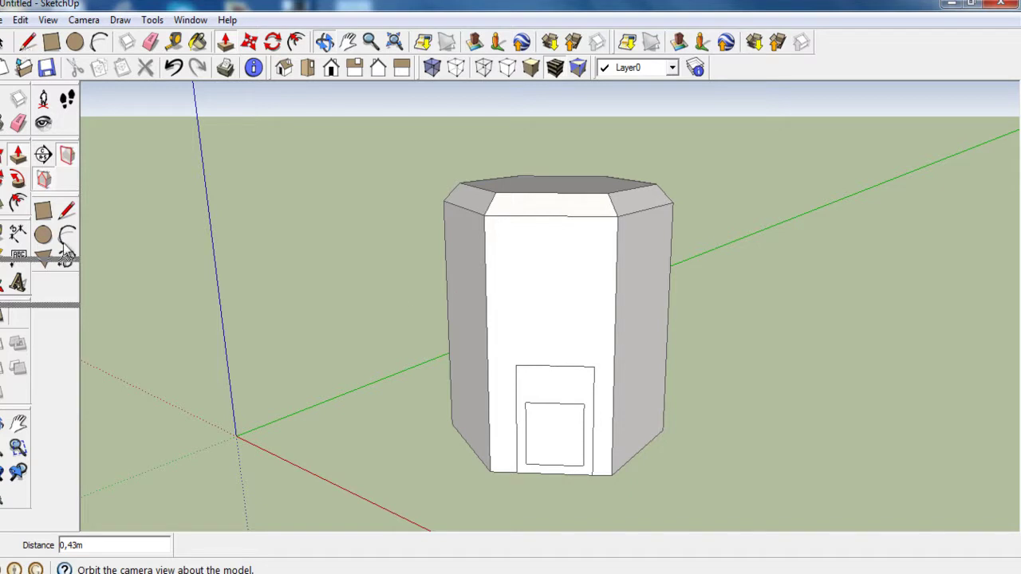
- Draw a 2-point arc across the doorway top and erase the leftover edge
click(517, 392)
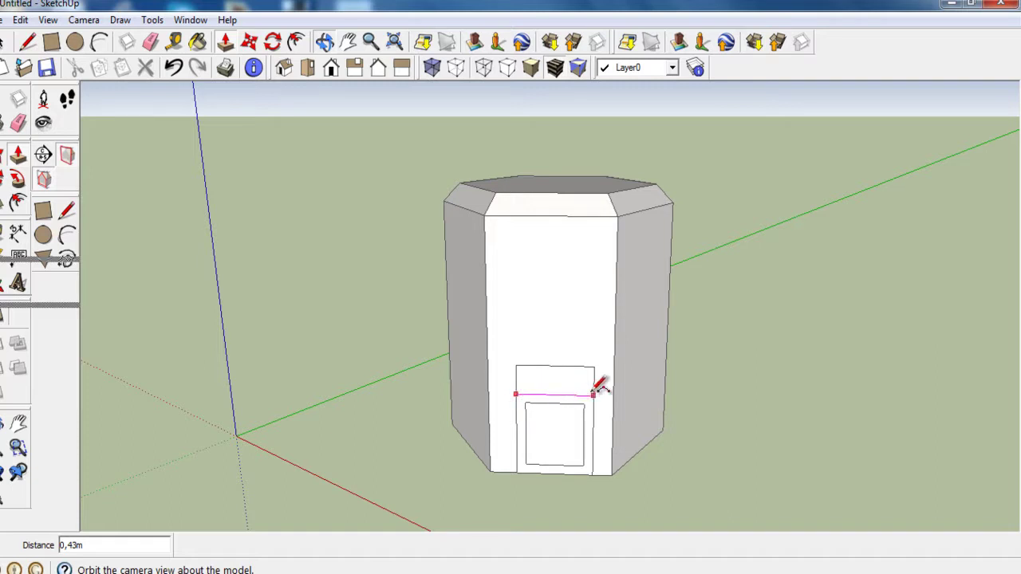
click(594, 395)
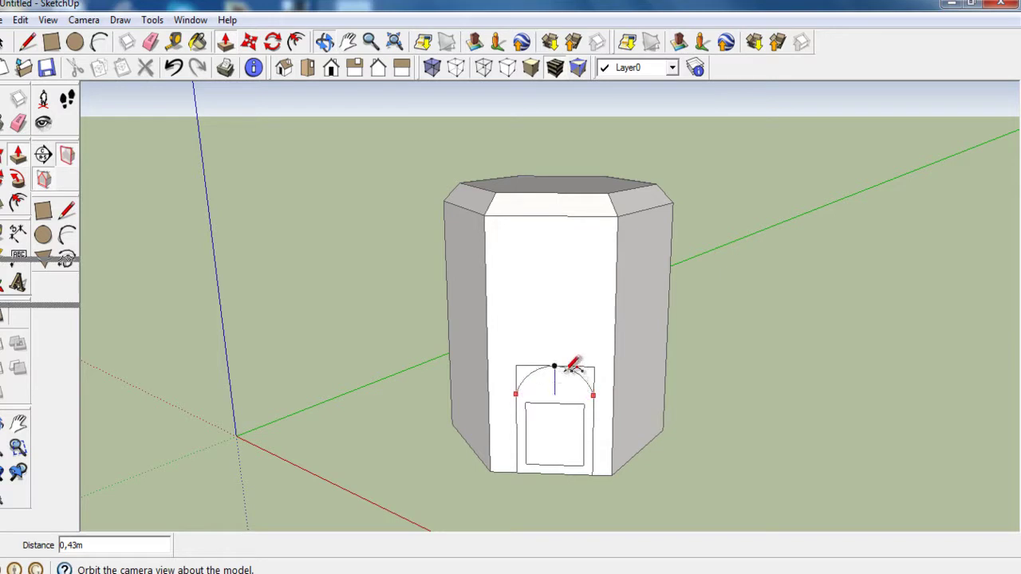
click(574, 366)
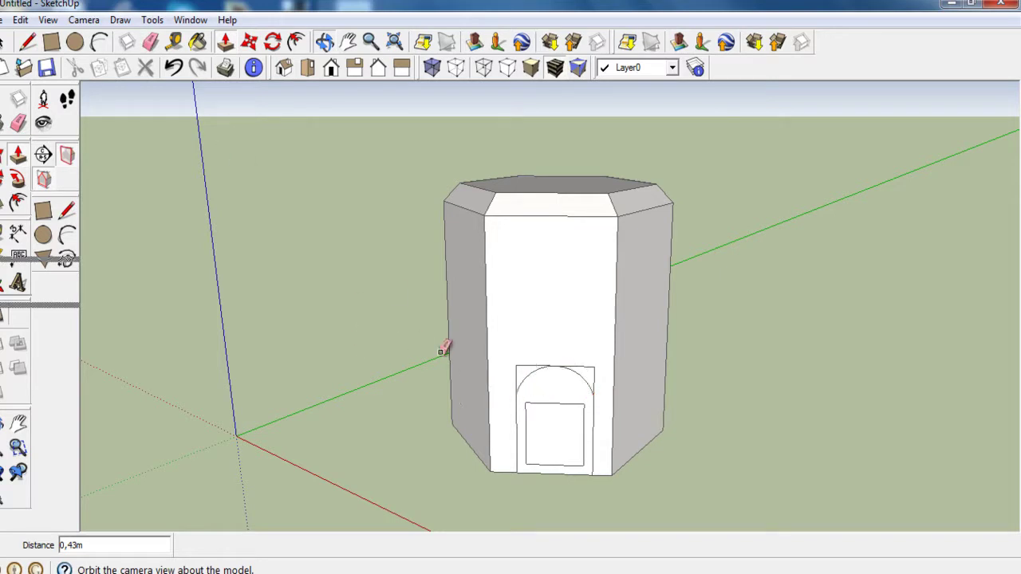
click(516, 371)
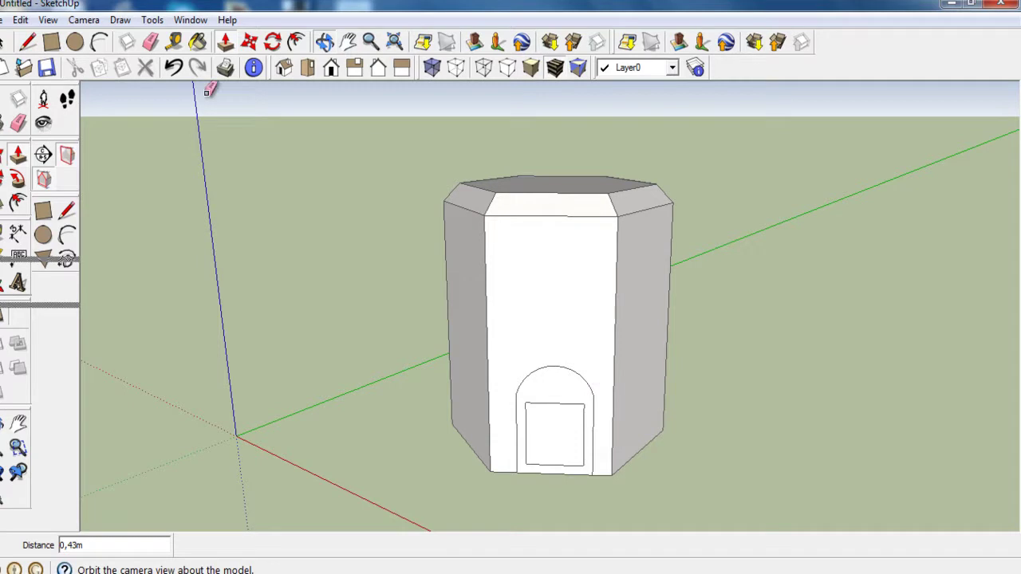
- Push the inner door panel into the wall as a shallow recess
click(227, 44)
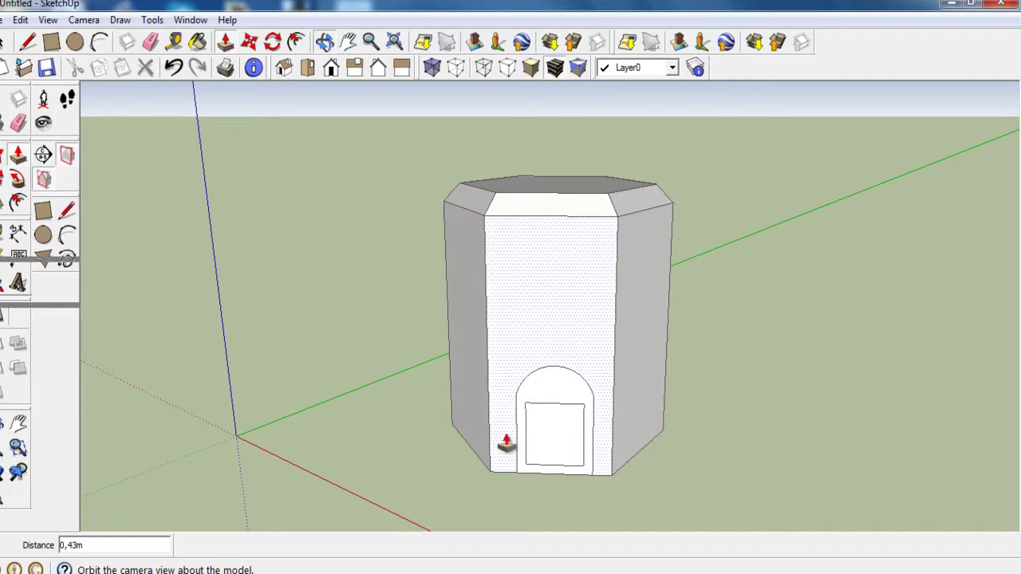
click(565, 438)
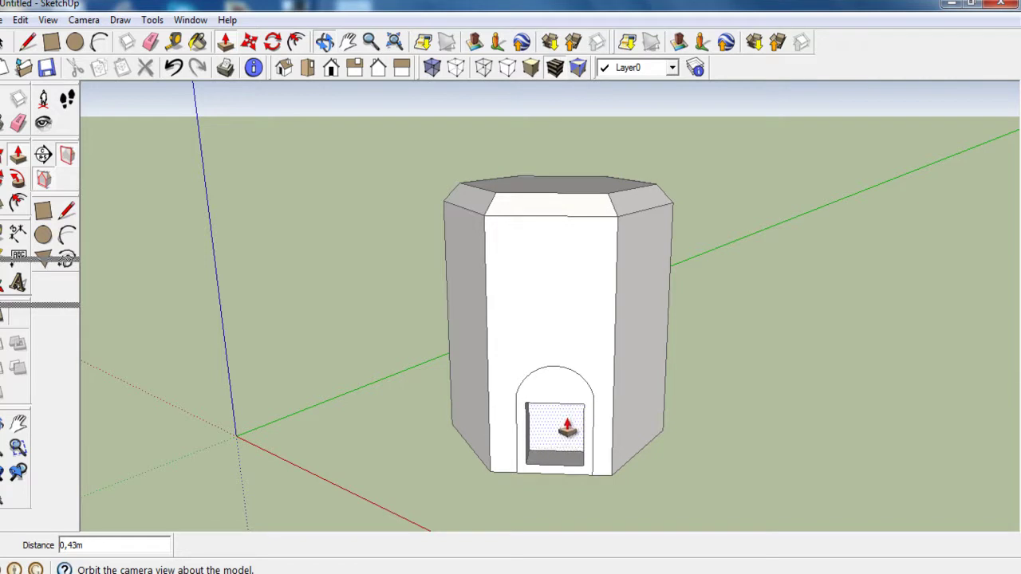
click(565, 432)
click(51, 44)
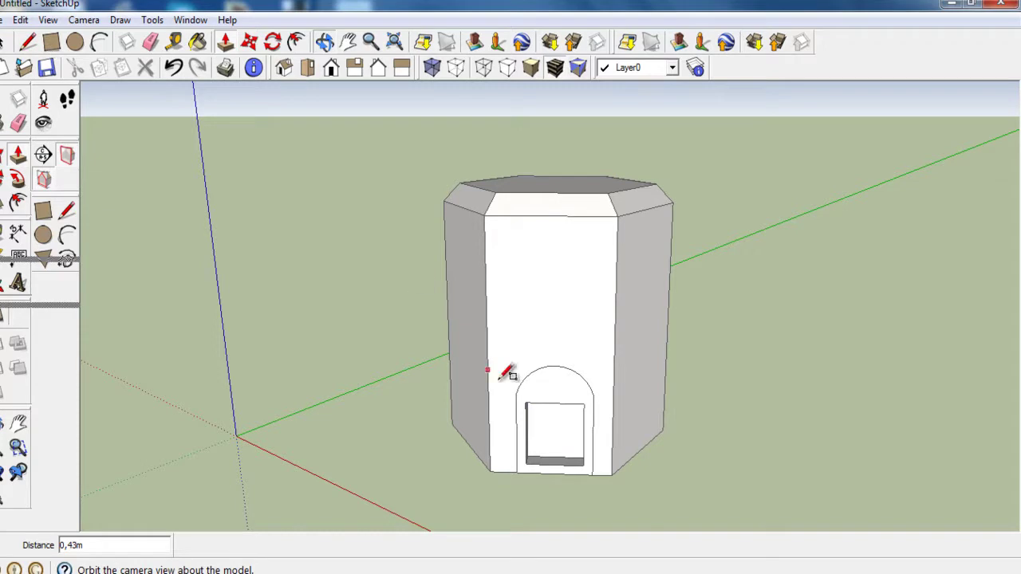
- Draw a thin band rectangle near the top of the front wall
click(522, 250)
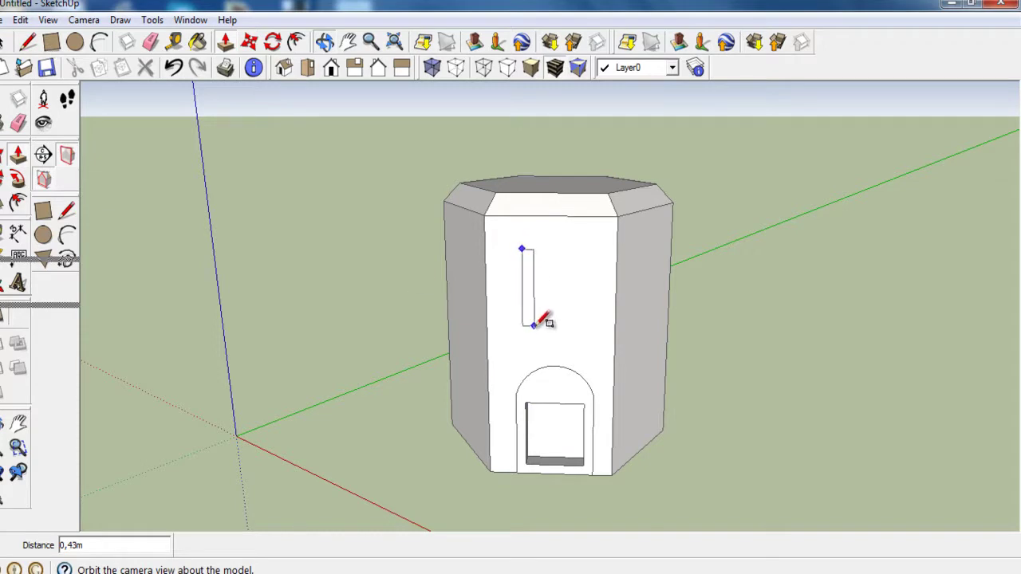
key(Escape)
middle_drag(524, 252, 497, 222)
click(487, 231)
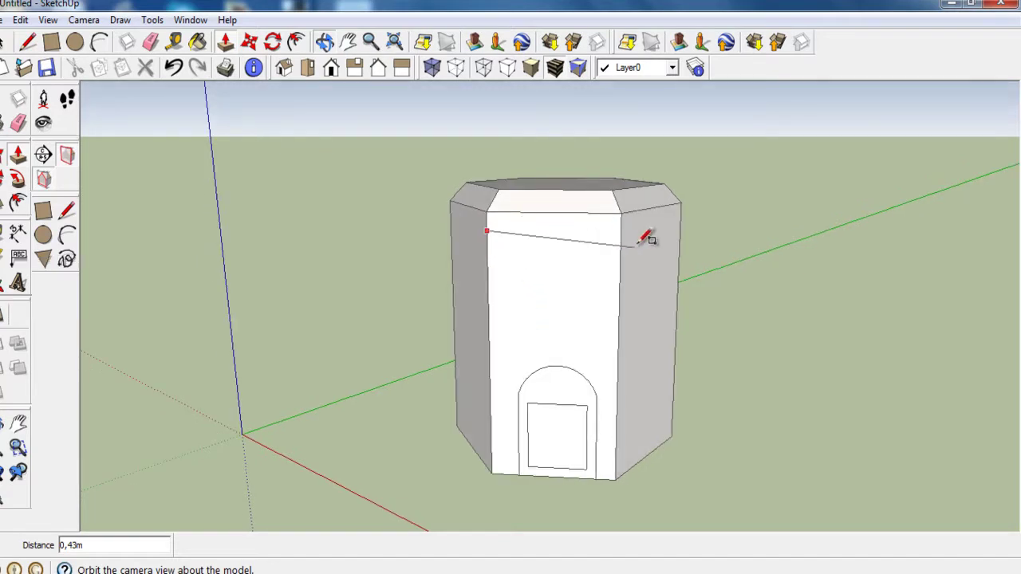
click(621, 246)
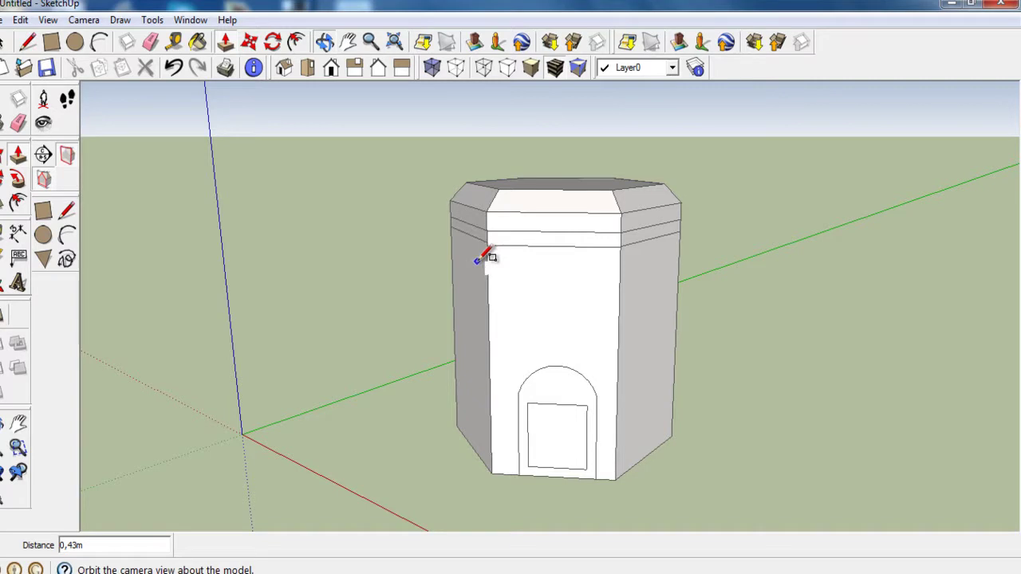
- Continue the band line across the tower's left face
click(332, 48)
mouse_move(508, 269)
mouse_down()
mouse_move(636, 271)
mouse_move(708, 295)
mouse_up()
key(ctrl+z)
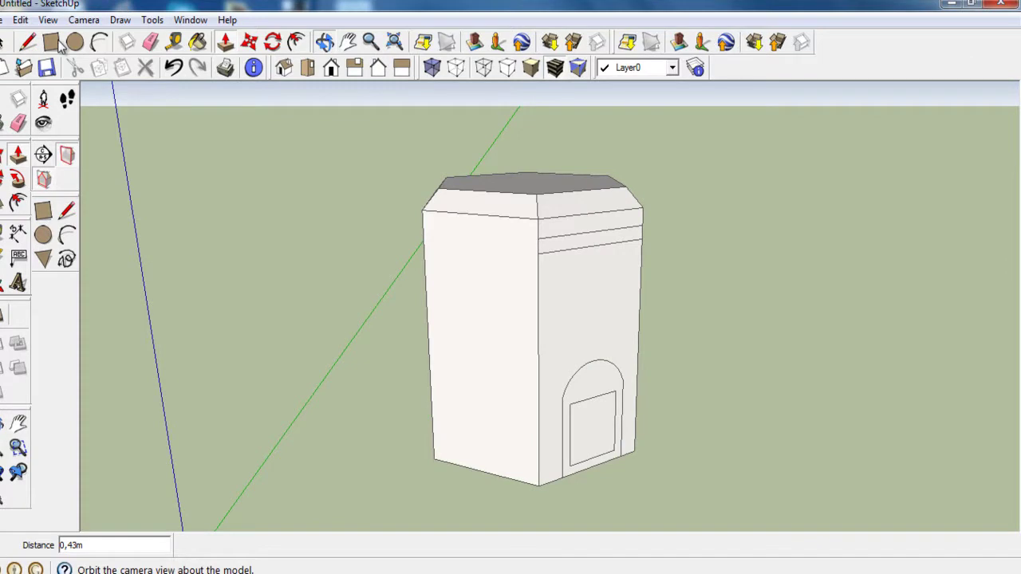
click(538, 238)
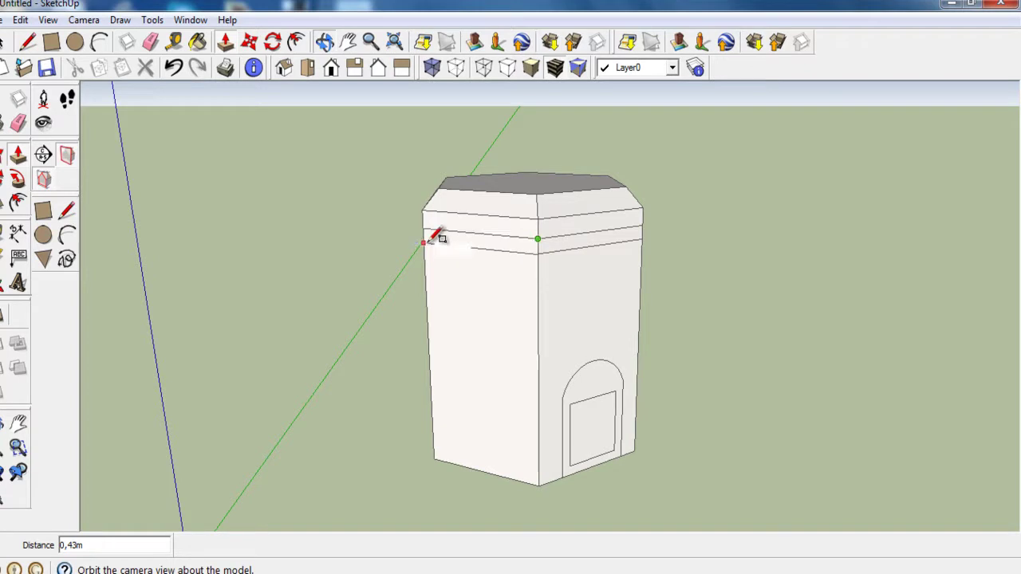
click(430, 239)
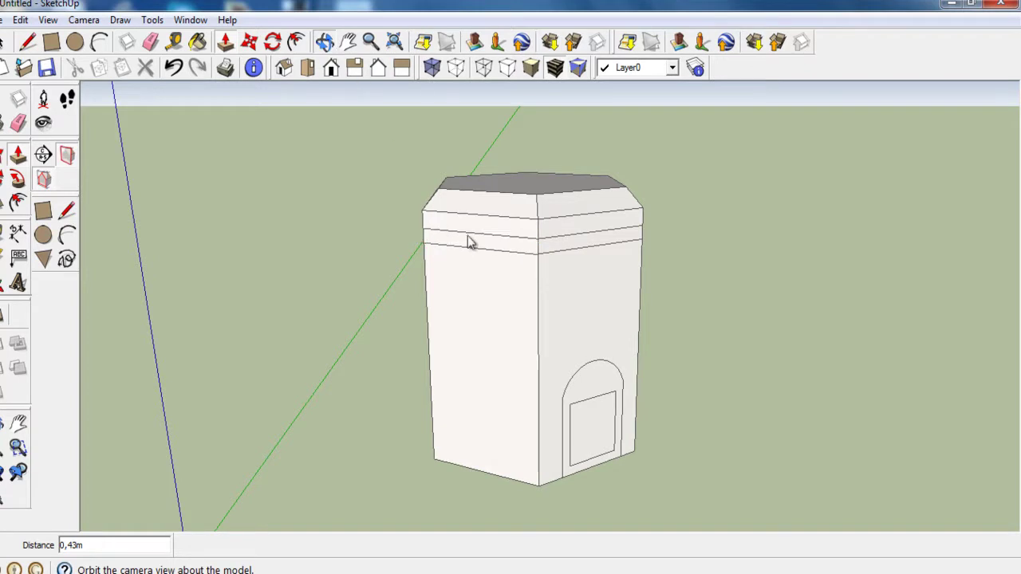
mouse_move(490, 312)
middle_down()
mouse_move(695, 308)
mouse_move(534, 351)
middle_up()
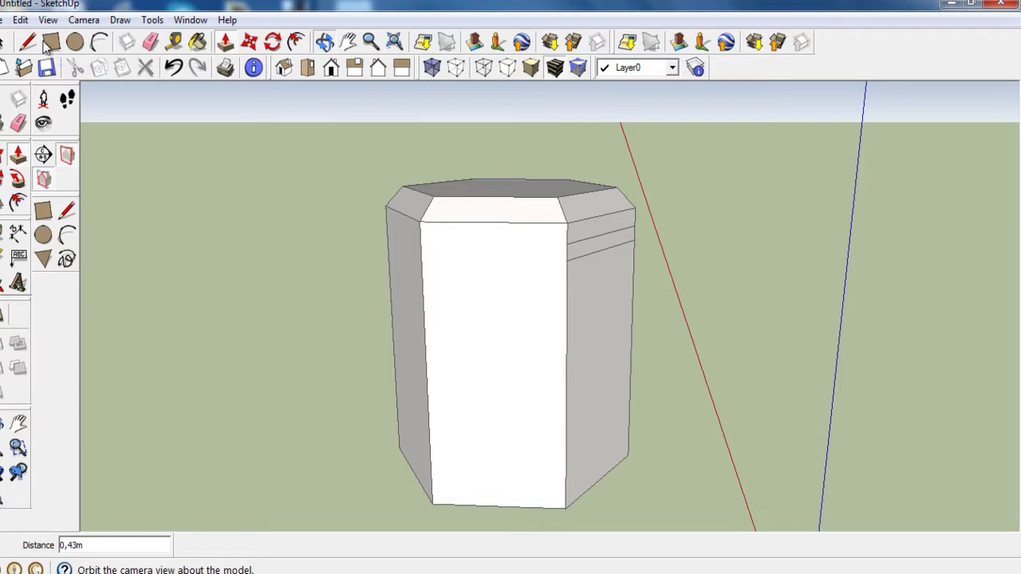
mouse_move(577, 234)
mouse_down()
mouse_move(257, 206)
mouse_move(280, 231)
mouse_move(417, 264)
mouse_move(352, 278)
mouse_up()
mouse_move(506, 292)
mouse_down()
mouse_move(529, 497)
mouse_move(520, 455)
mouse_up()
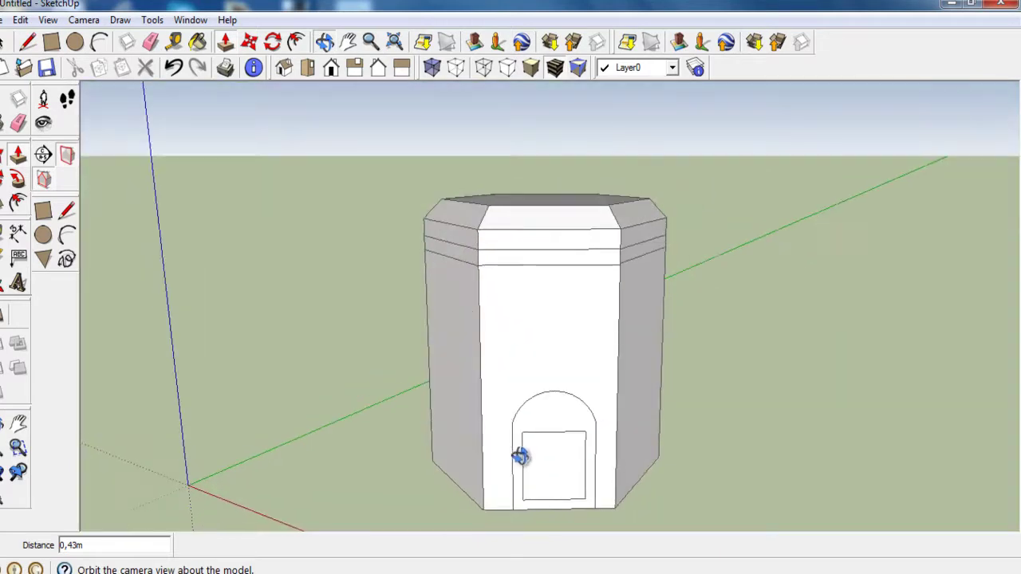
- Repeat the door-panel recess and outline a window rectangle above the doorway
click(225, 42)
double_click(547, 461)
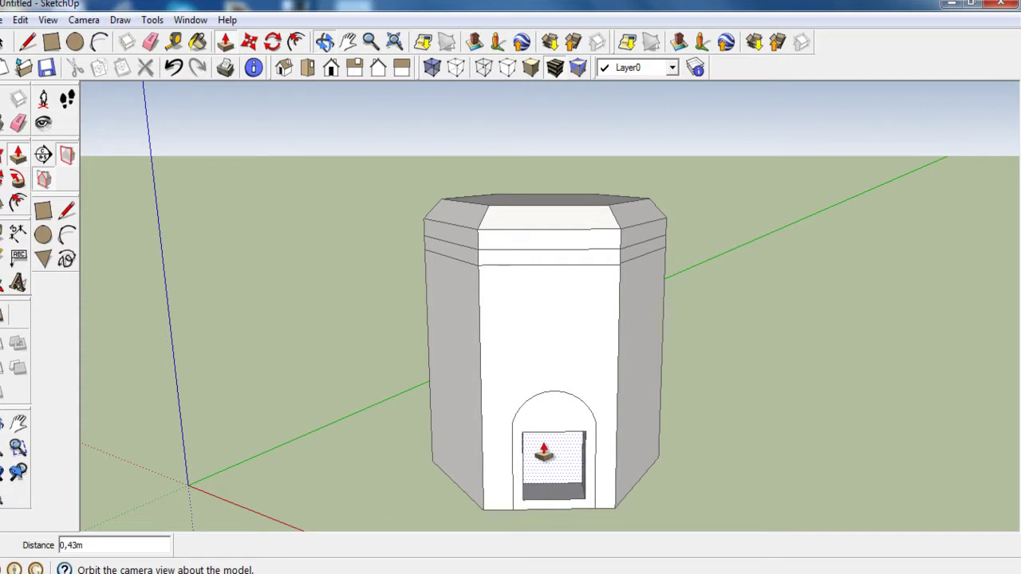
click(499, 306)
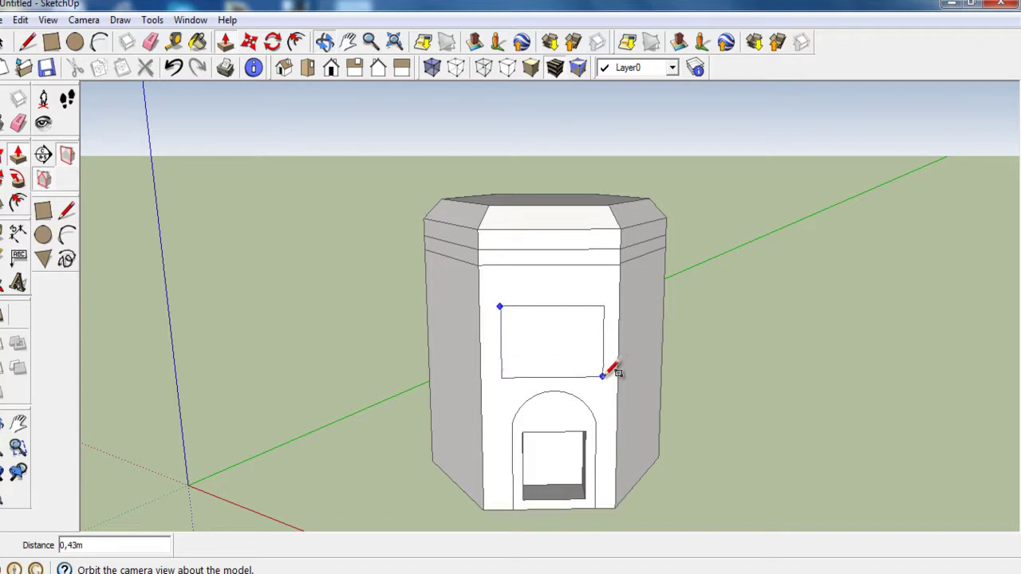
click(602, 377)
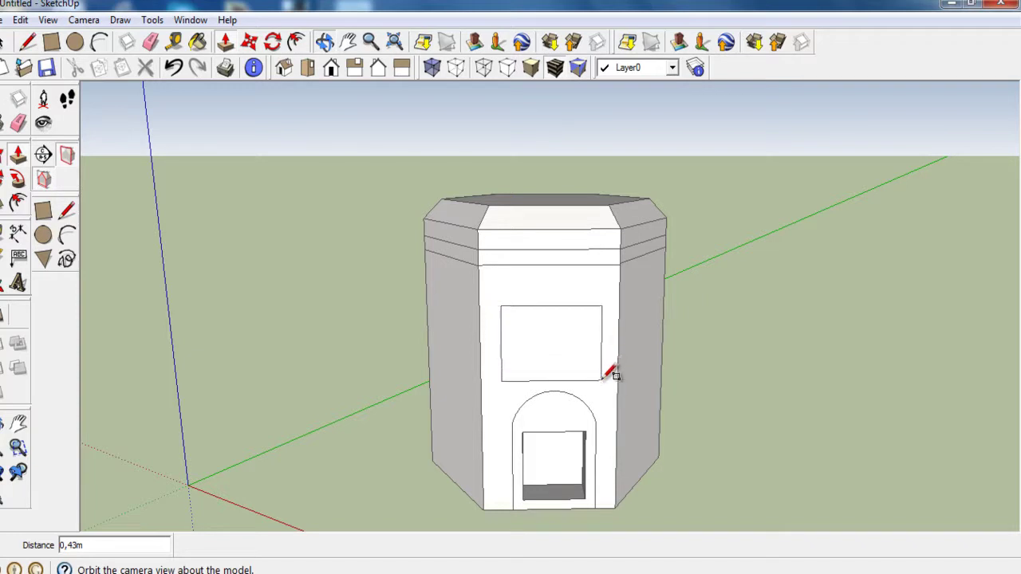
- Draw two lines from the window's top corners meeting at a gable peak
click(29, 43)
click(500, 307)
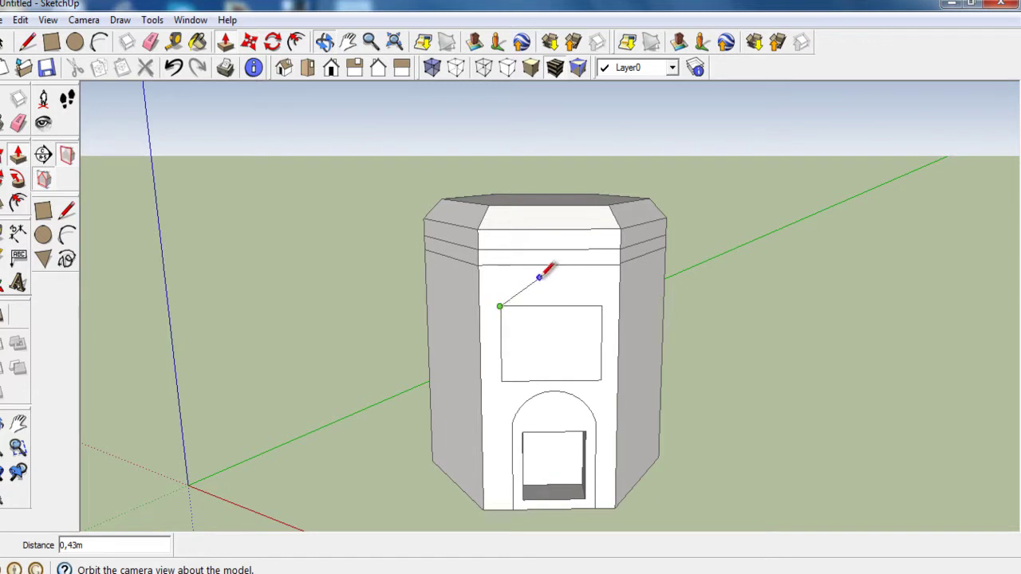
click(547, 278)
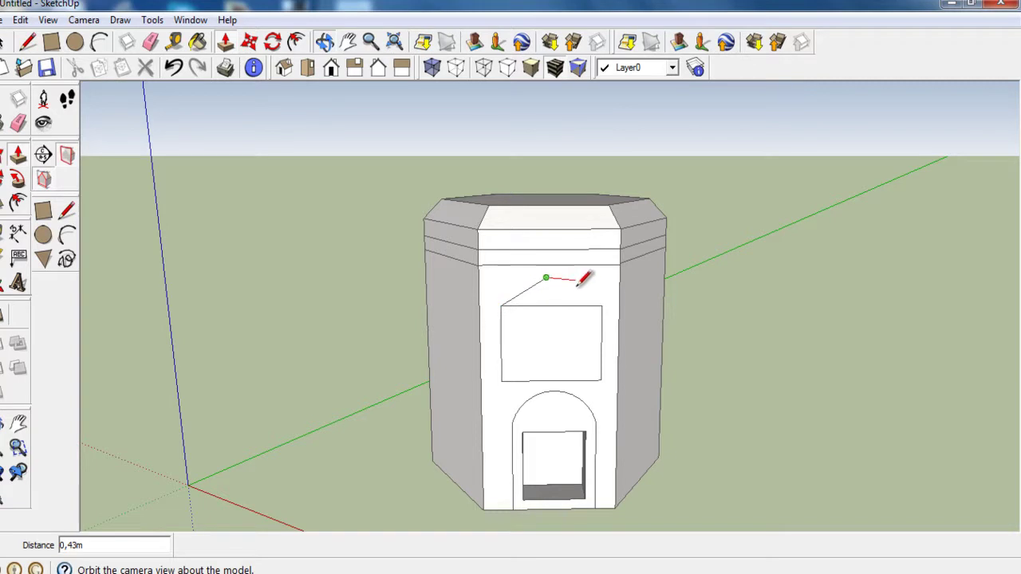
click(602, 304)
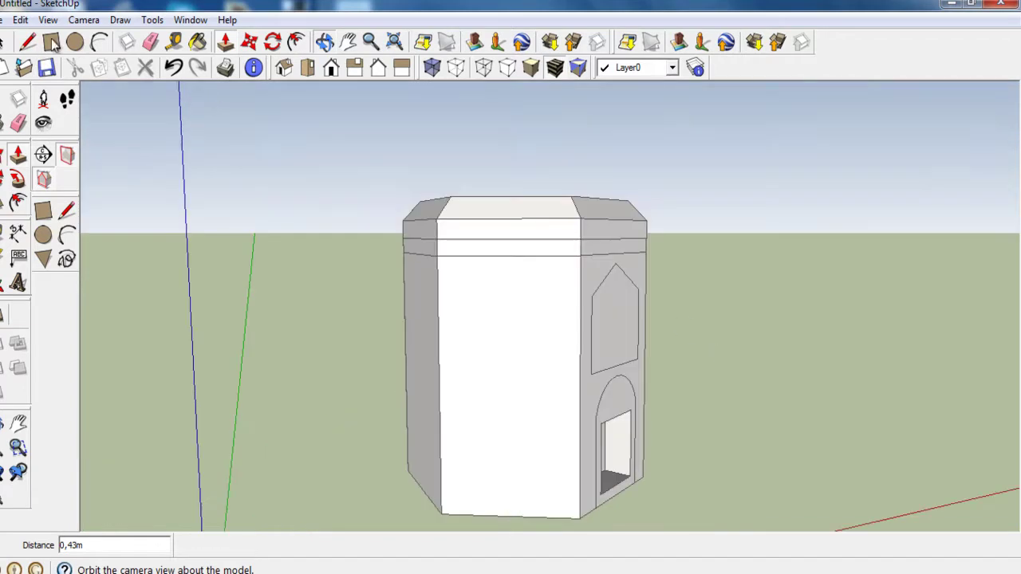
- Outline a tall door rectangle on the neighbouring wall face
click(52, 42)
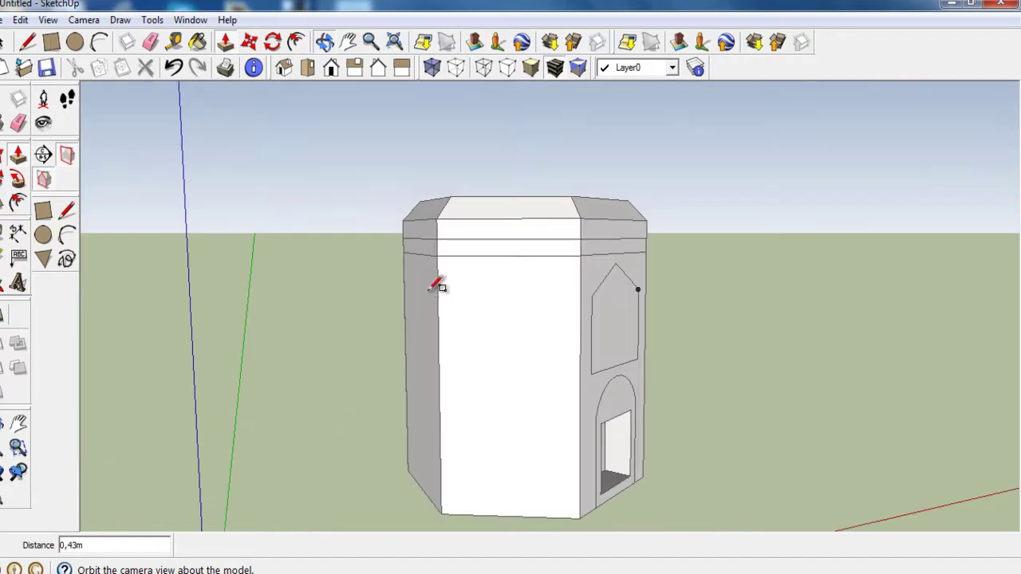
click(469, 313)
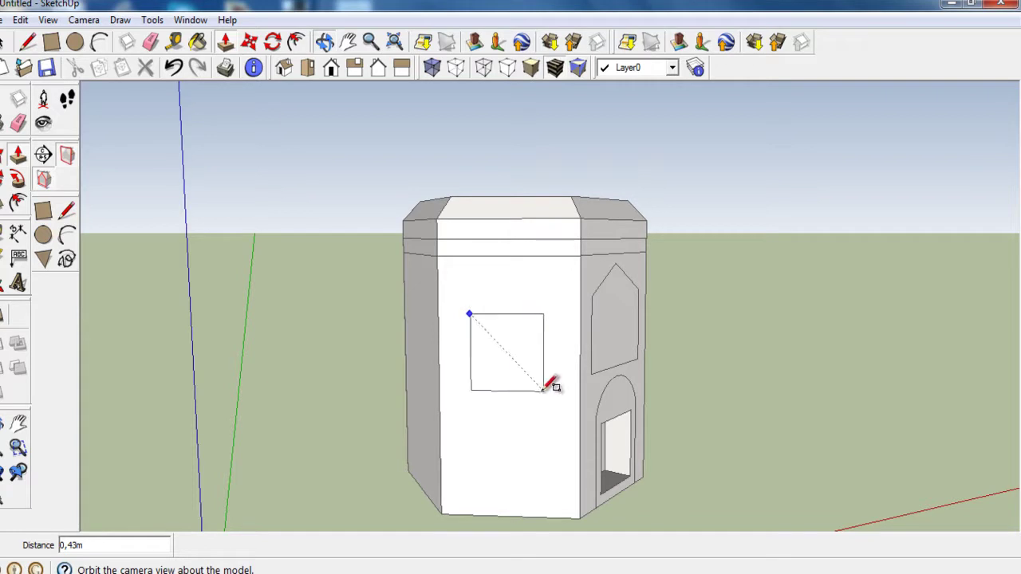
click(549, 506)
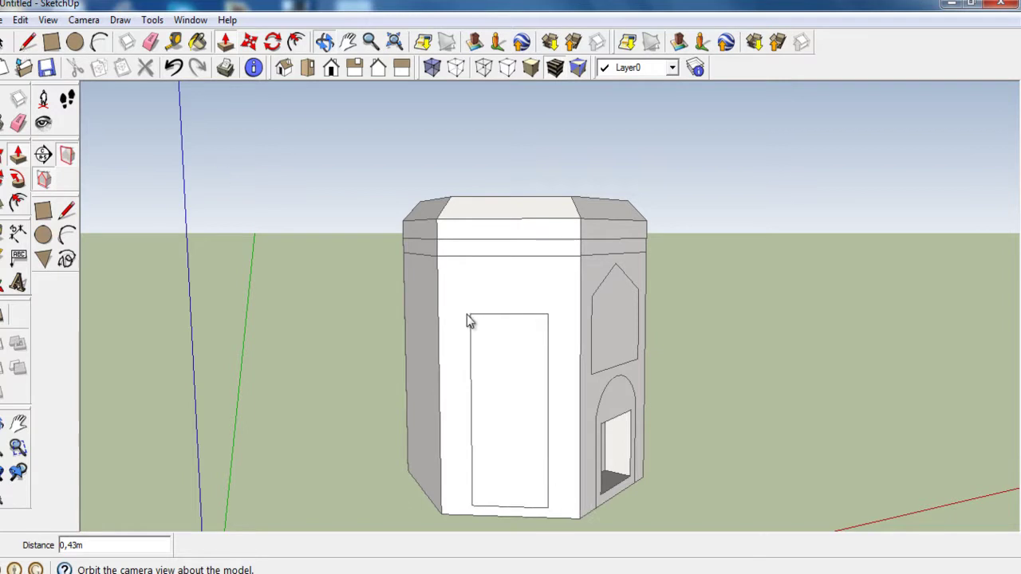
- Draw two sloping lines from the door's top corners up to a shared peak
click(28, 44)
click(469, 313)
click(503, 278)
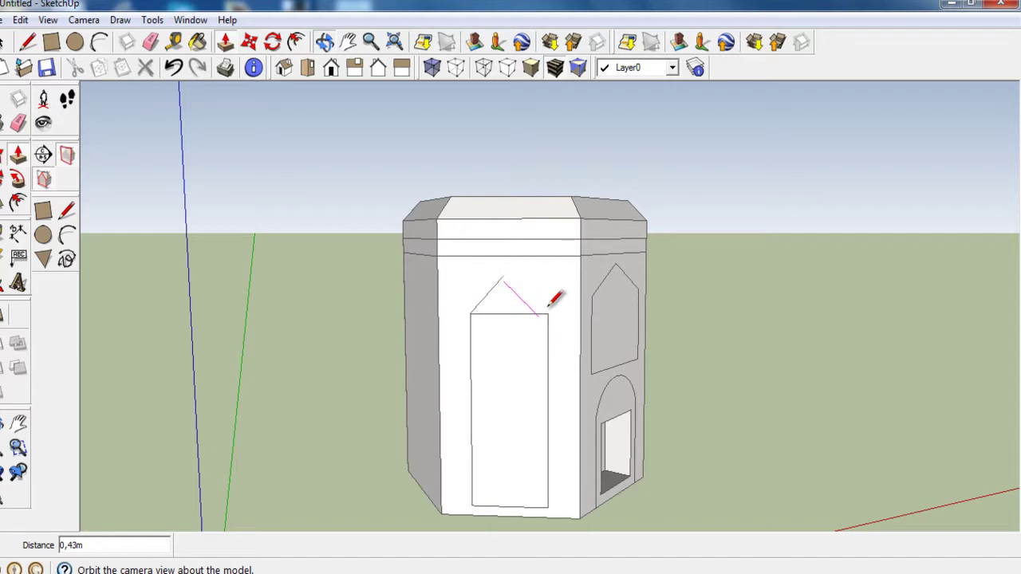
click(547, 314)
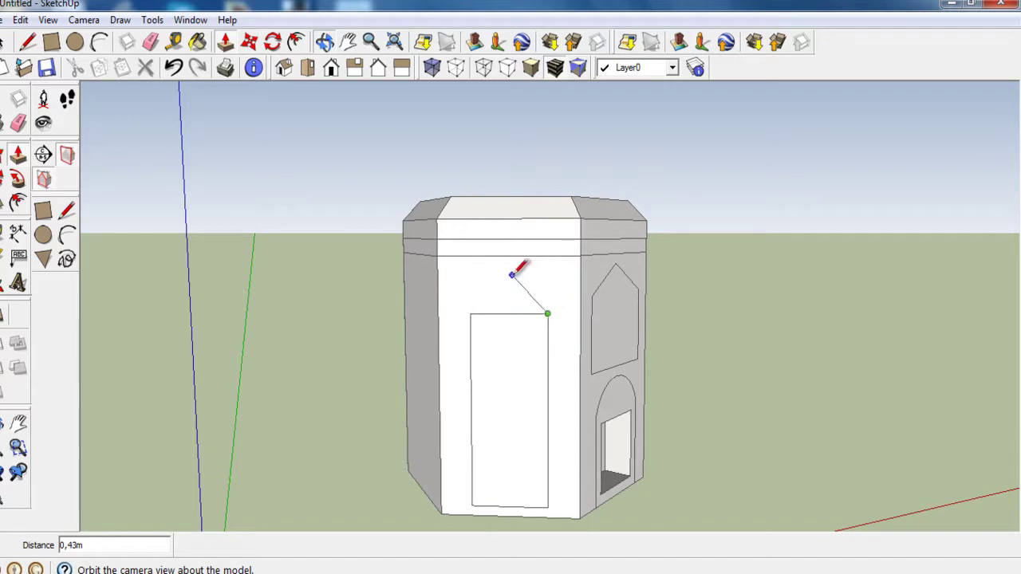
click(511, 276)
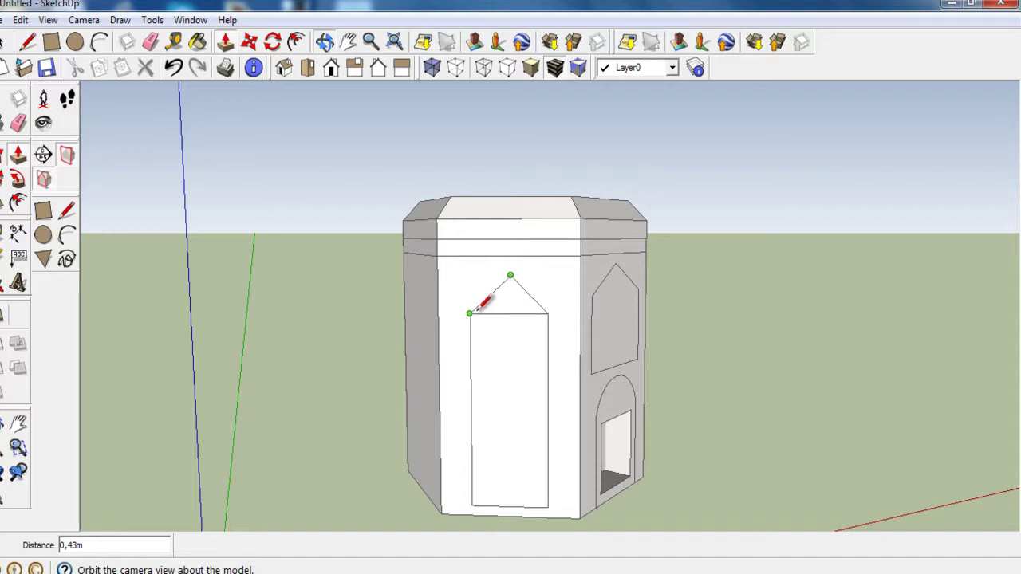
- Erase the flat top edge of the tall pointed door outline
click(150, 44)
click(517, 313)
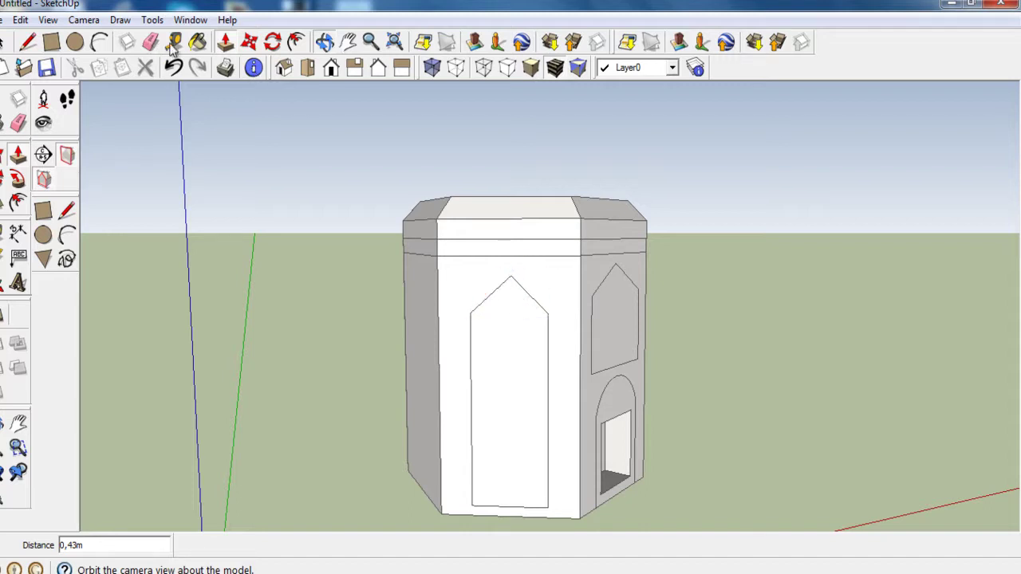
click(324, 44)
mouse_move(490, 303)
mouse_down()
mouse_move(771, 324)
mouse_move(838, 304)
mouse_move(830, 287)
mouse_move(834, 298)
mouse_up()
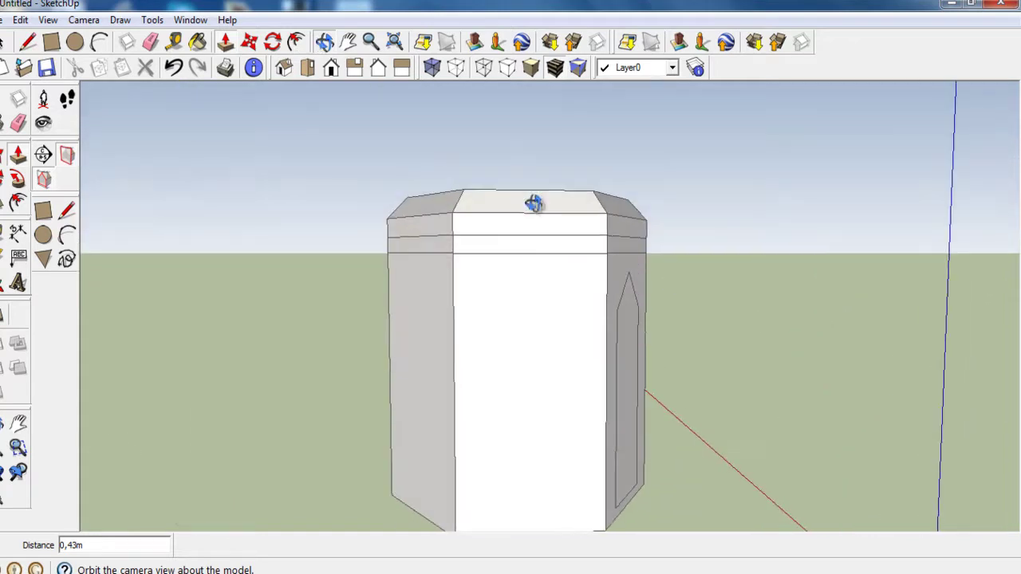
key(z)
scroll(560, 319, down, 3)
- Draw a tall panel rectangle on the next wall face
key(r)
click(502, 306)
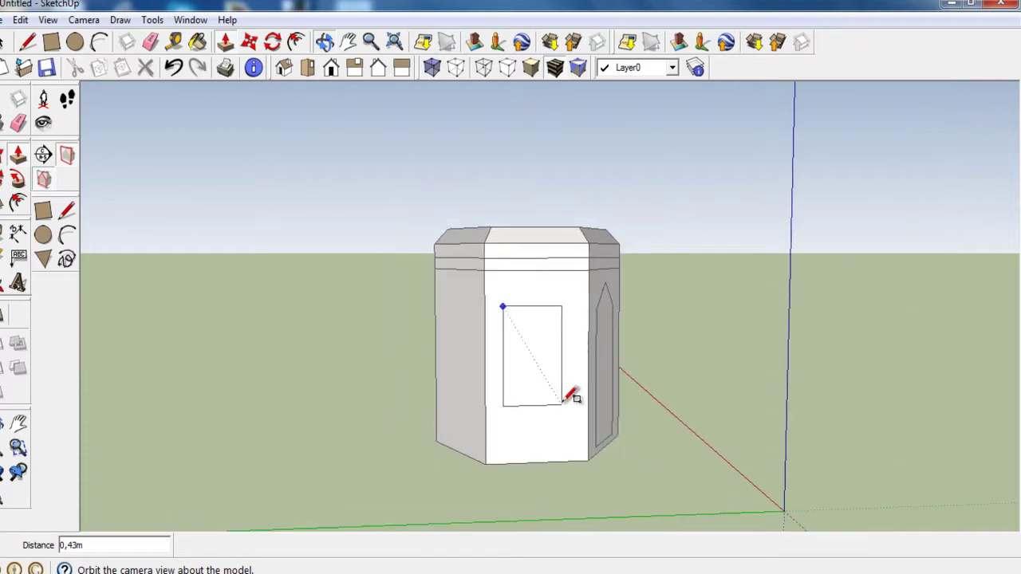
click(560, 453)
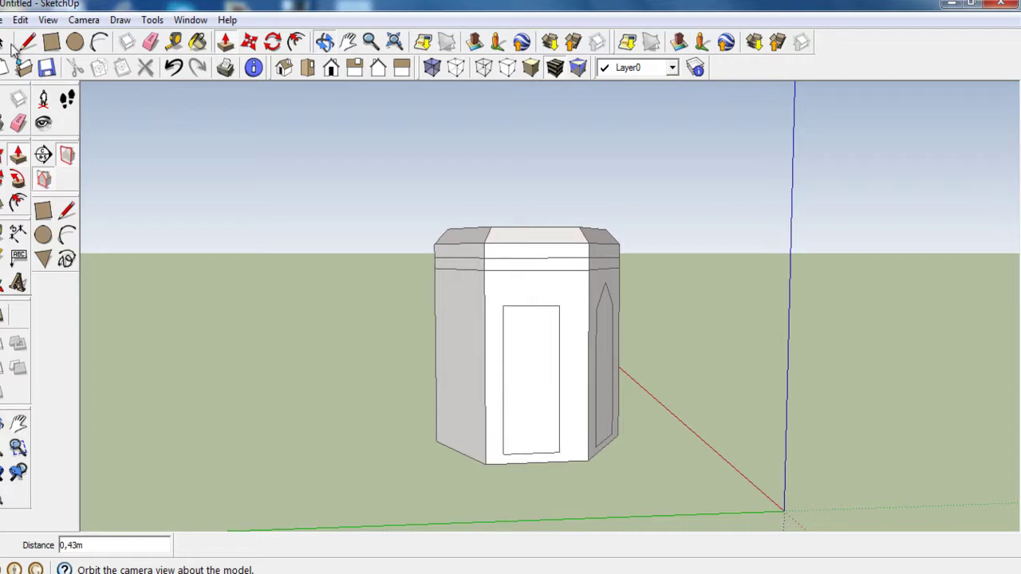
click(68, 210)
click(528, 283)
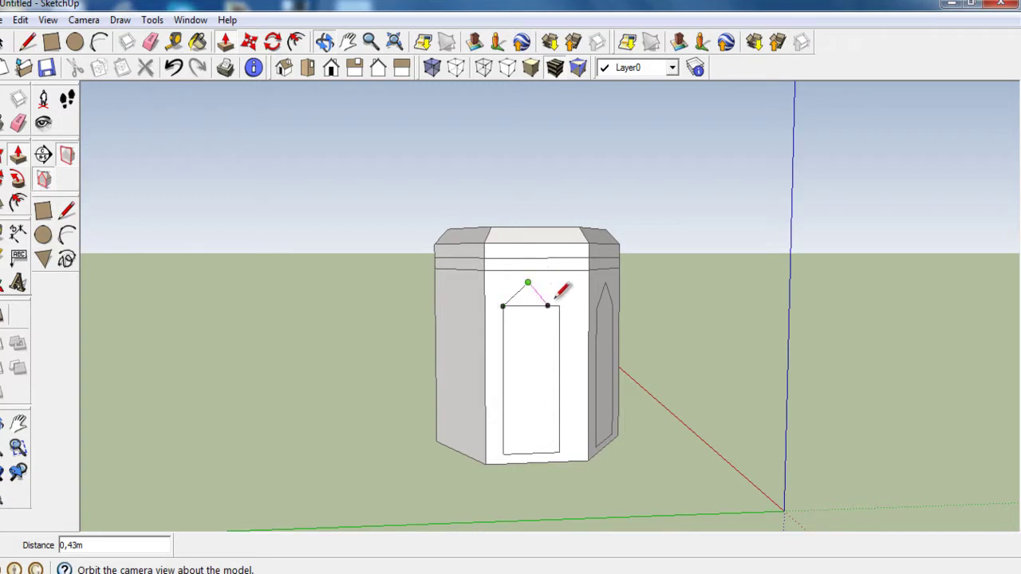
key(z)
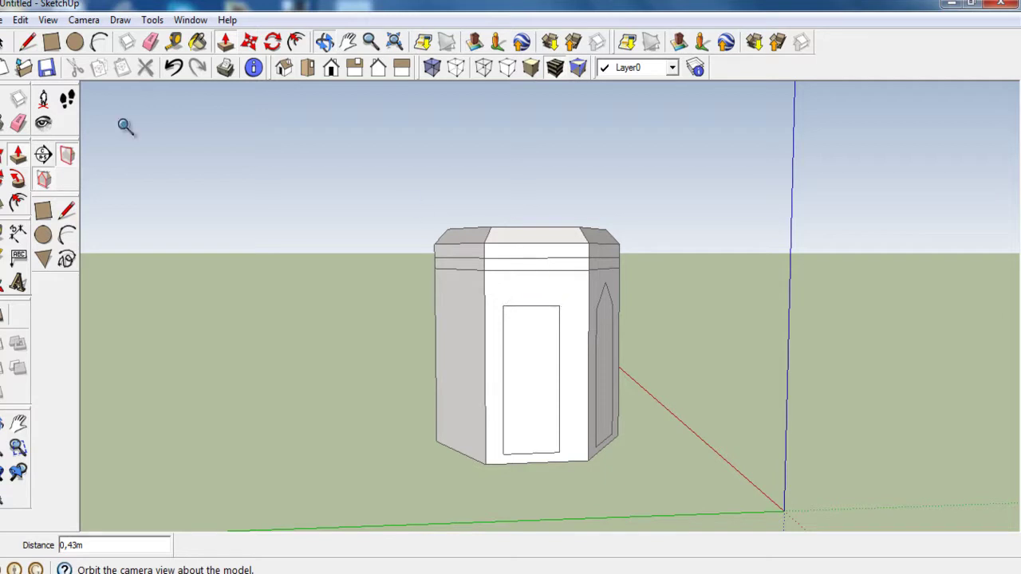
- Add peak lines from the panel's top corners and erase its flat top edge
click(69, 212)
click(503, 306)
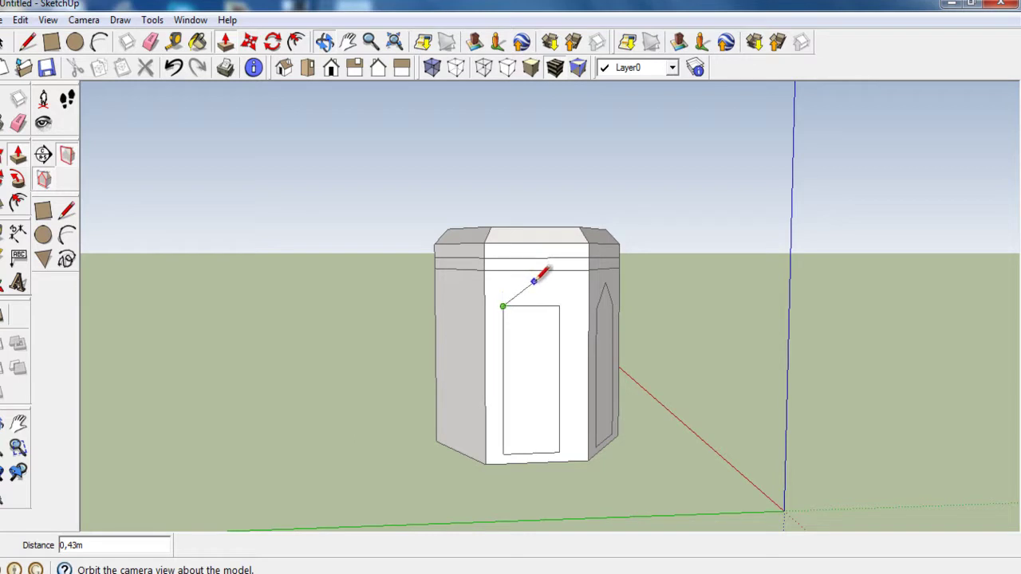
click(531, 280)
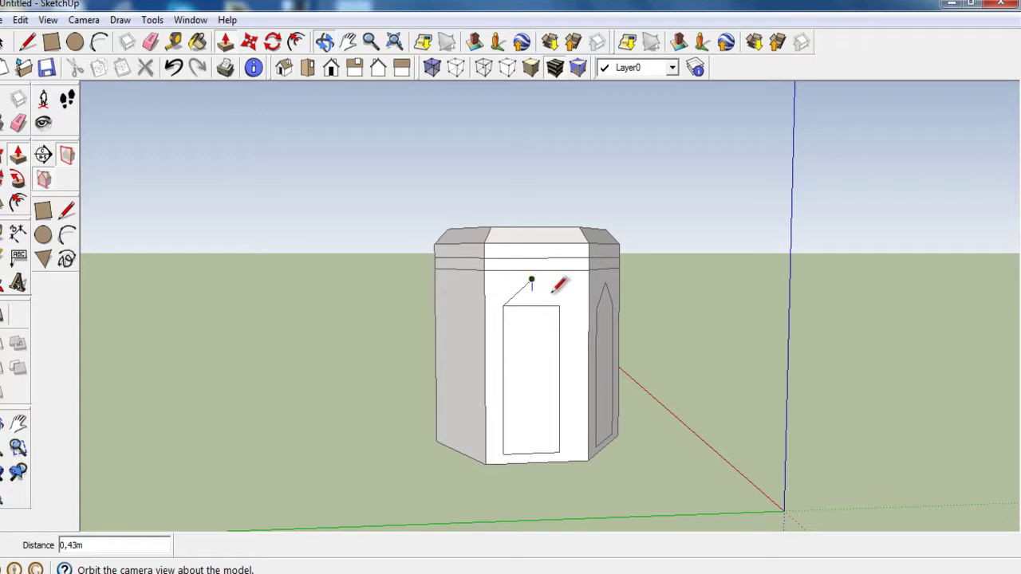
click(558, 303)
click(153, 44)
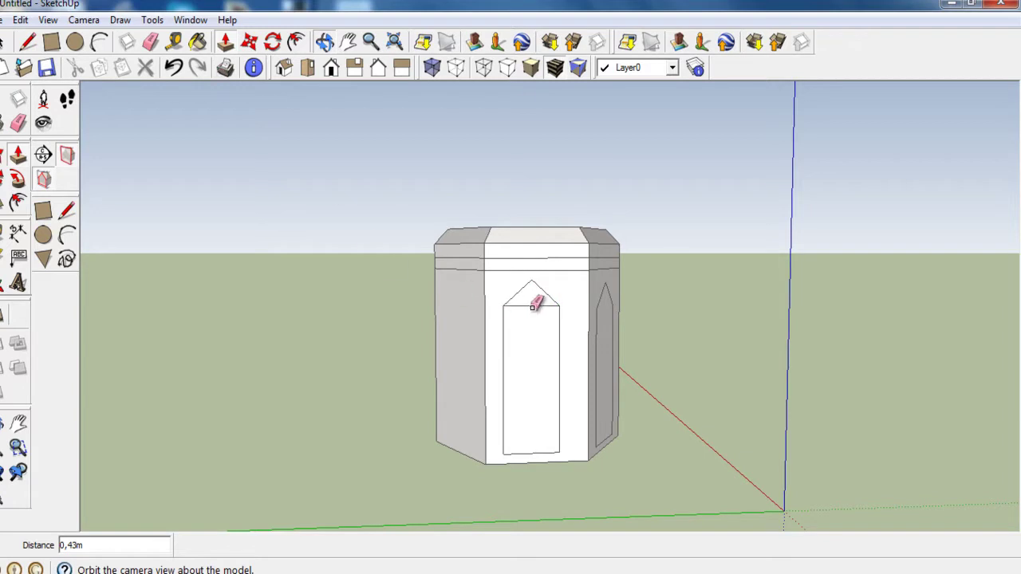
click(324, 44)
mouse_move(481, 303)
mouse_down()
mouse_move(702, 319)
mouse_move(813, 300)
mouse_up()
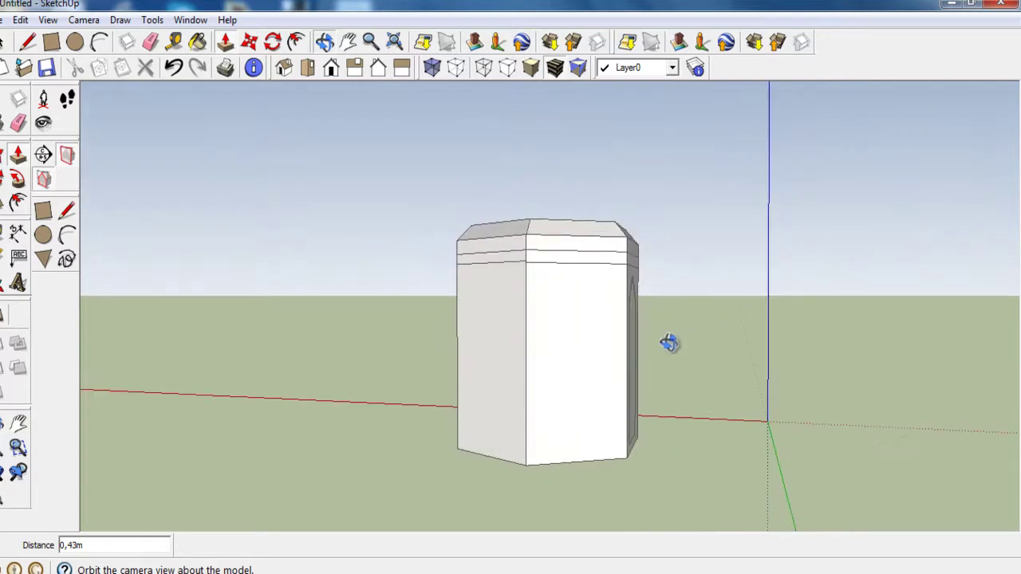
- Outline a tall rectangular panel on another wall face with lines
drag(670, 343, 702, 347)
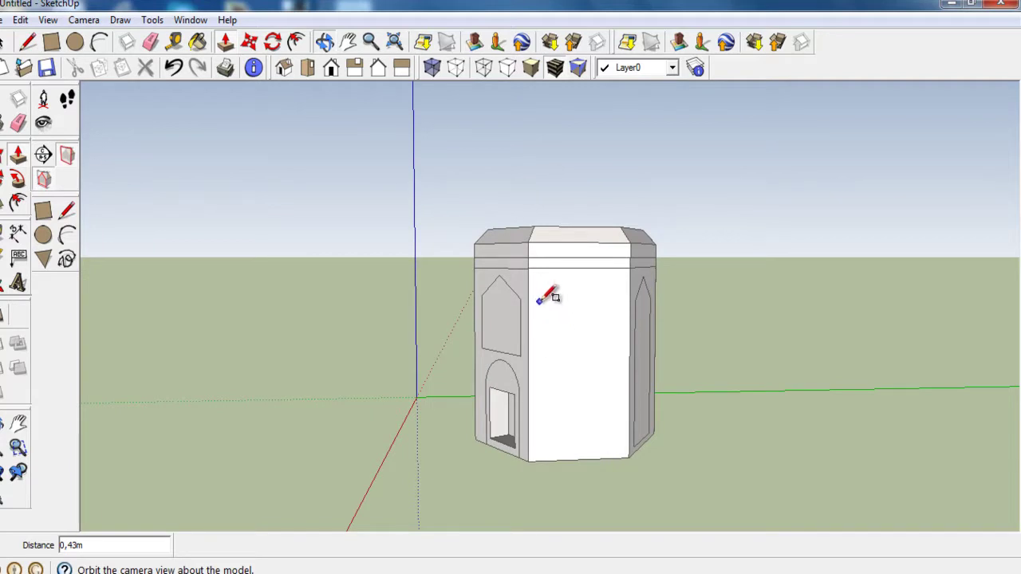
click(541, 303)
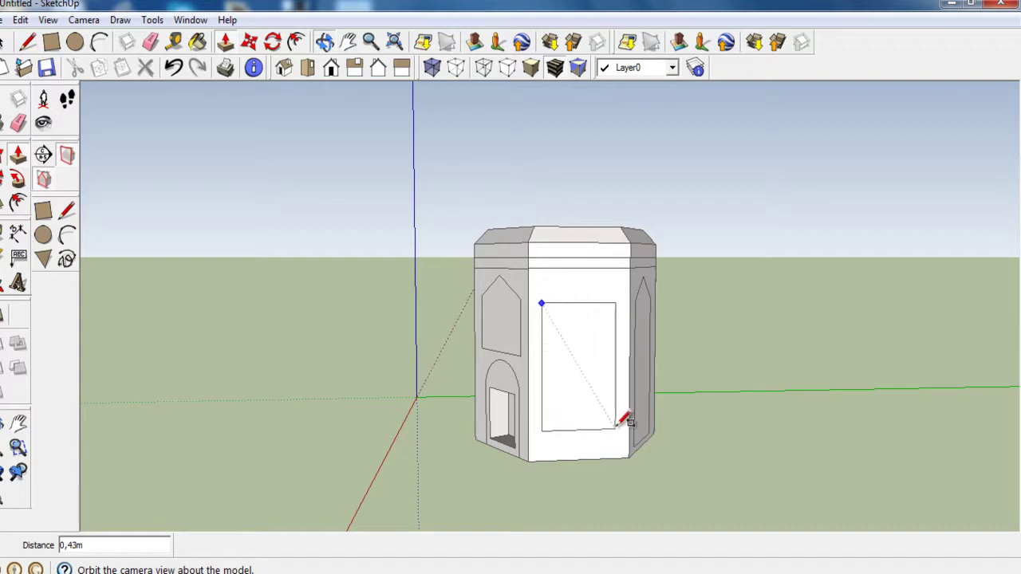
click(615, 451)
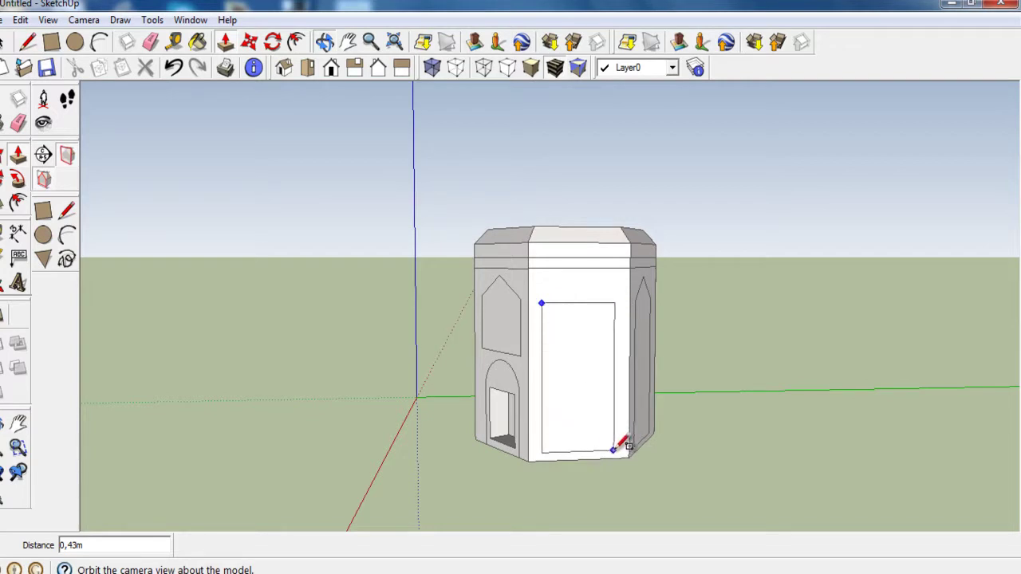
click(543, 302)
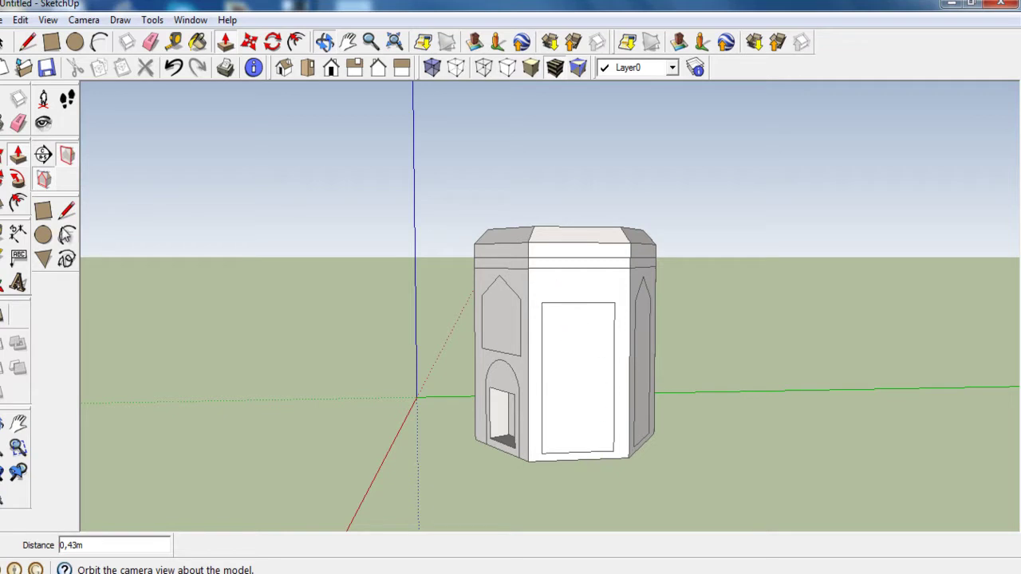
- Add a gable peak joining the panel's top corners to a point above
click(68, 205)
click(543, 303)
click(570, 279)
click(542, 302)
click(579, 278)
click(614, 302)
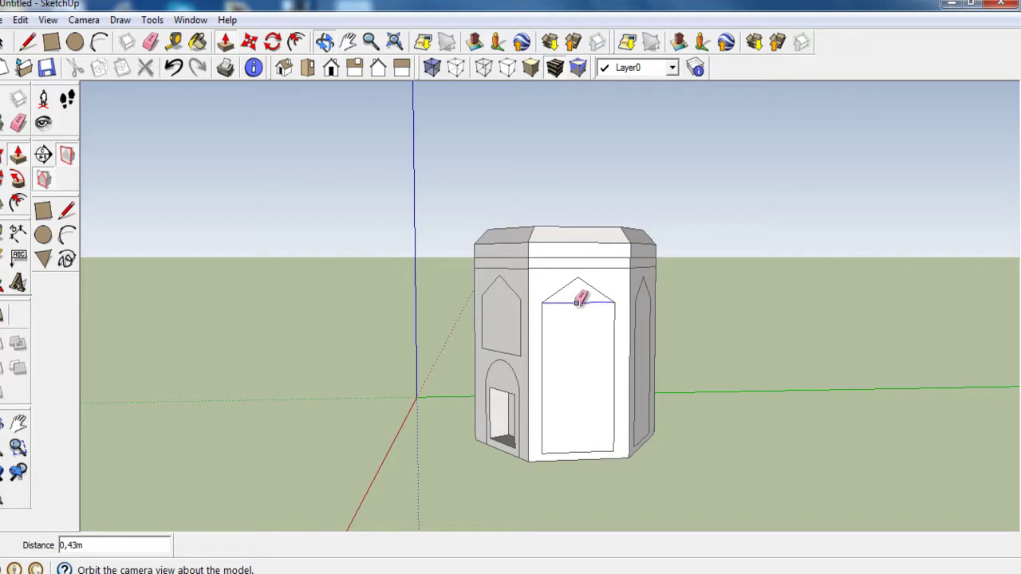
- Push the front door, left window and right arched panel into the walls
click(226, 44)
click(595, 324)
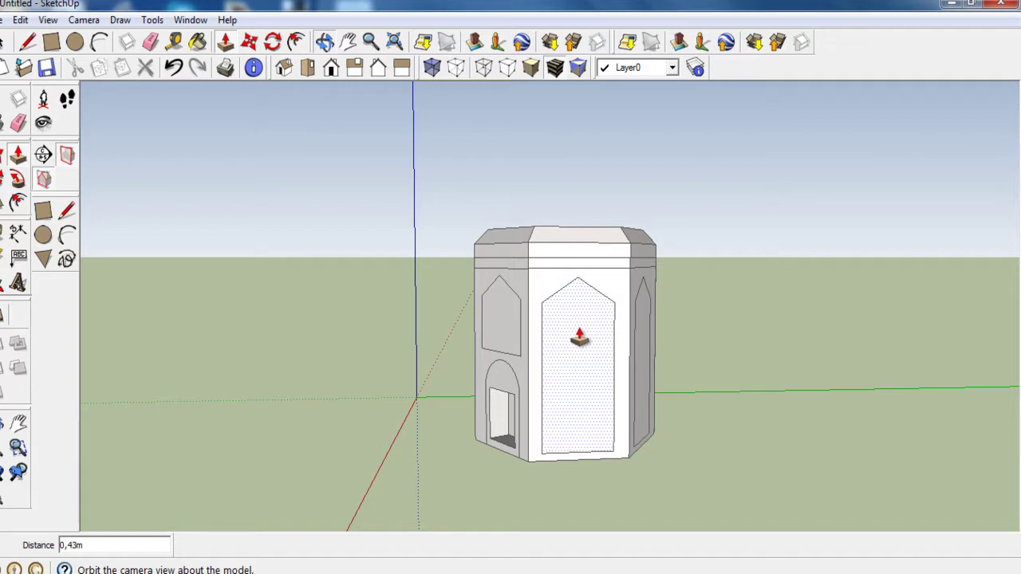
click(581, 323)
click(501, 313)
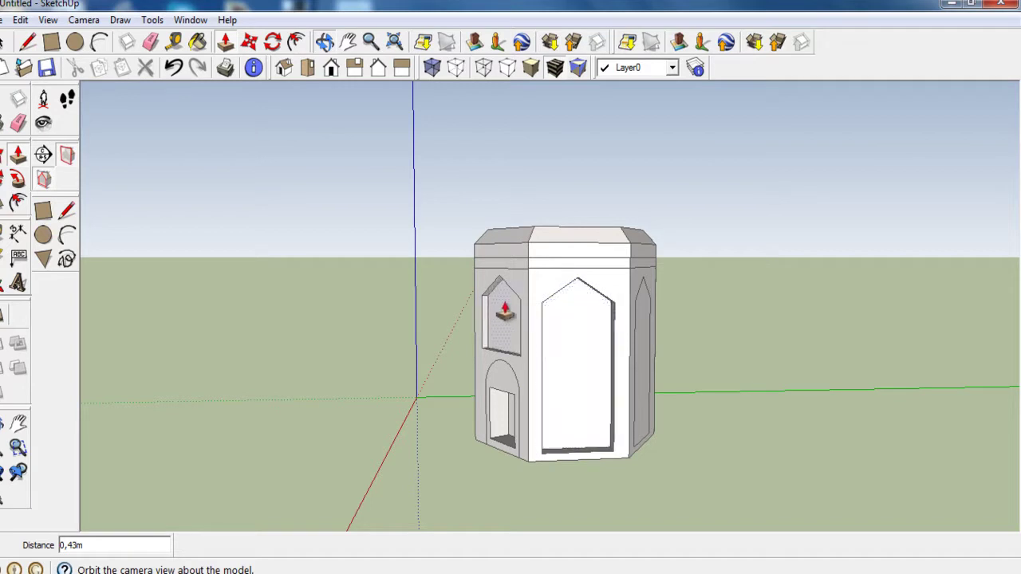
click(504, 313)
click(647, 351)
- Recess the left arched panel on the tower's far side
click(324, 42)
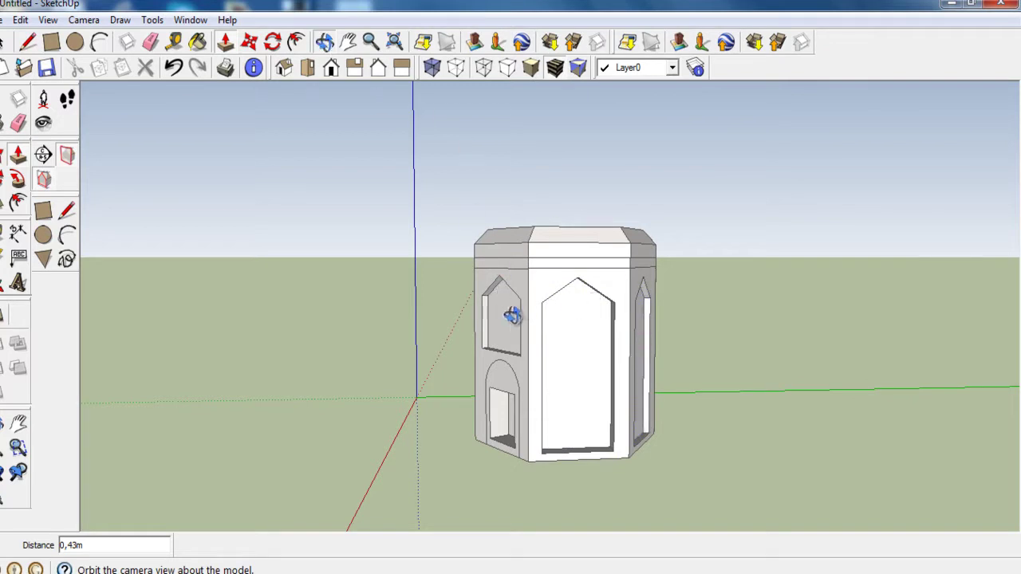
drag(522, 314, 718, 303)
drag(547, 330, 760, 319)
drag(572, 328, 771, 299)
mouse_move(584, 346)
mouse_down()
mouse_move(634, 338)
mouse_move(658, 346)
mouse_up()
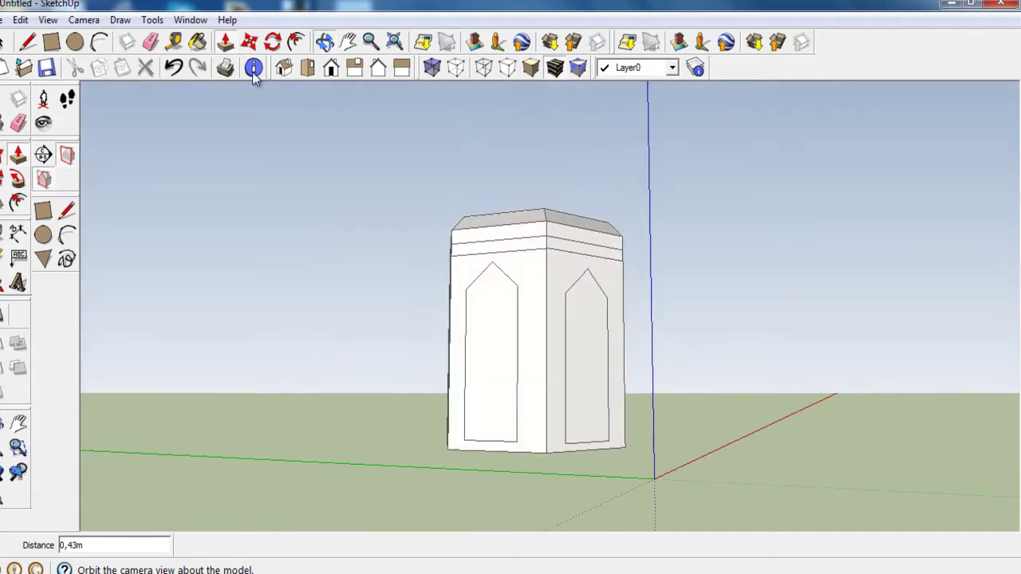
click(225, 42)
click(492, 309)
click(498, 307)
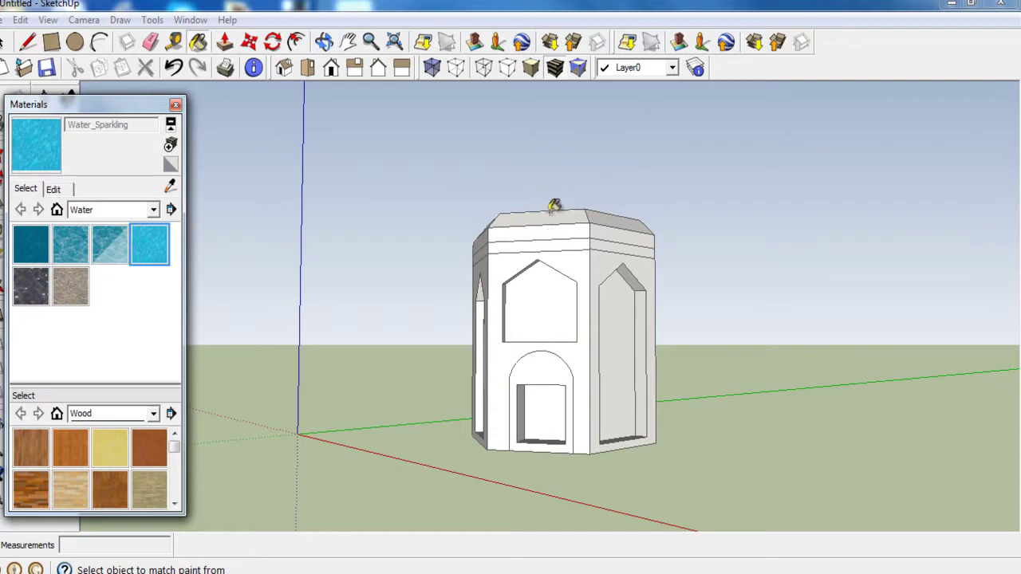
- Paint the top face, right roof face, and right and front bands with Water_Sparkling
click(553, 216)
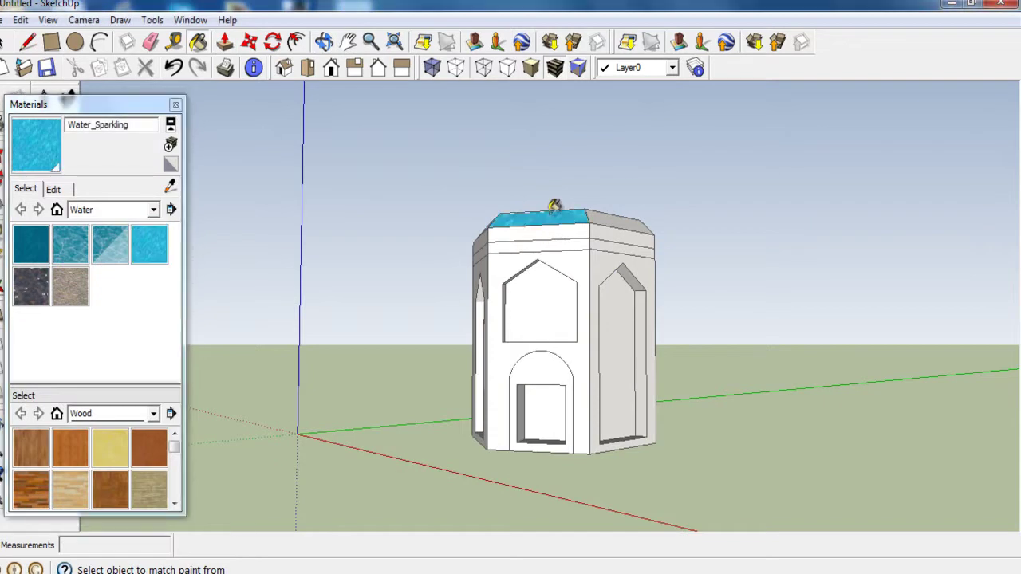
click(609, 213)
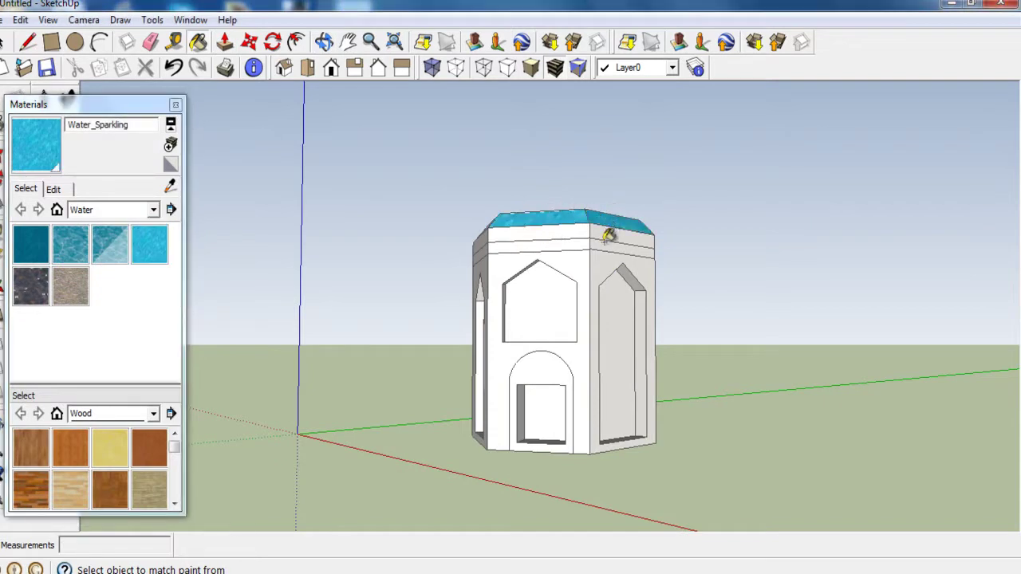
click(608, 239)
click(566, 240)
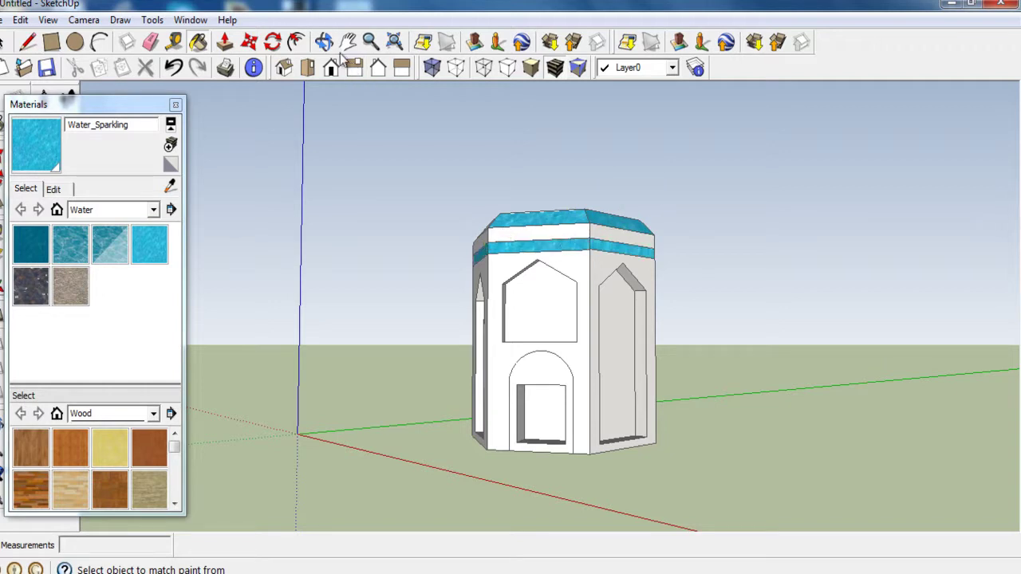
- Paint the upper-left, front and right roof edges and front and left lower band faces blue
drag(498, 325, 668, 309)
mouse_move(516, 347)
mouse_down()
mouse_move(743, 338)
mouse_move(919, 378)
mouse_move(957, 399)
mouse_up()
drag(620, 380, 770, 391)
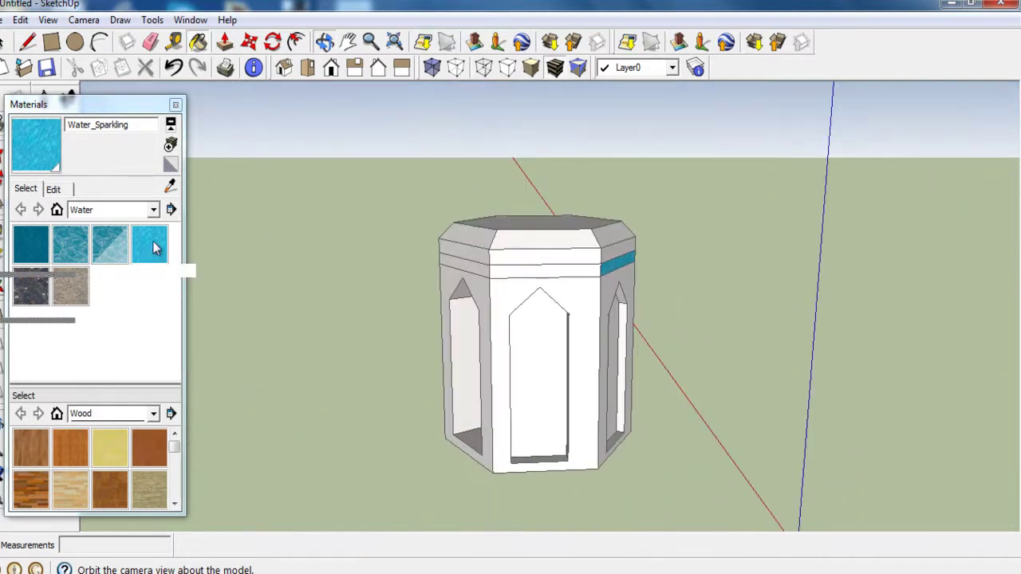
click(465, 225)
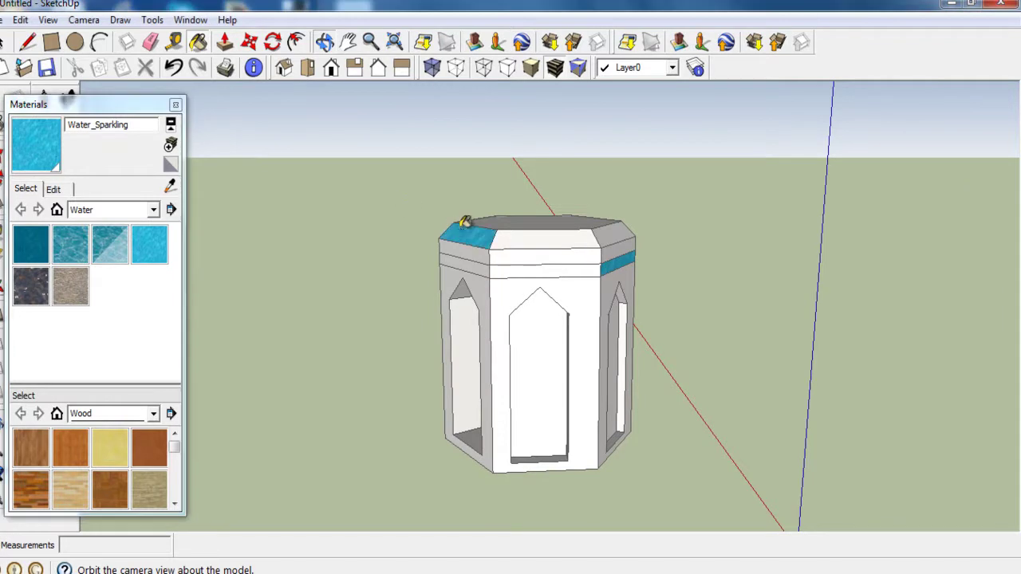
click(537, 227)
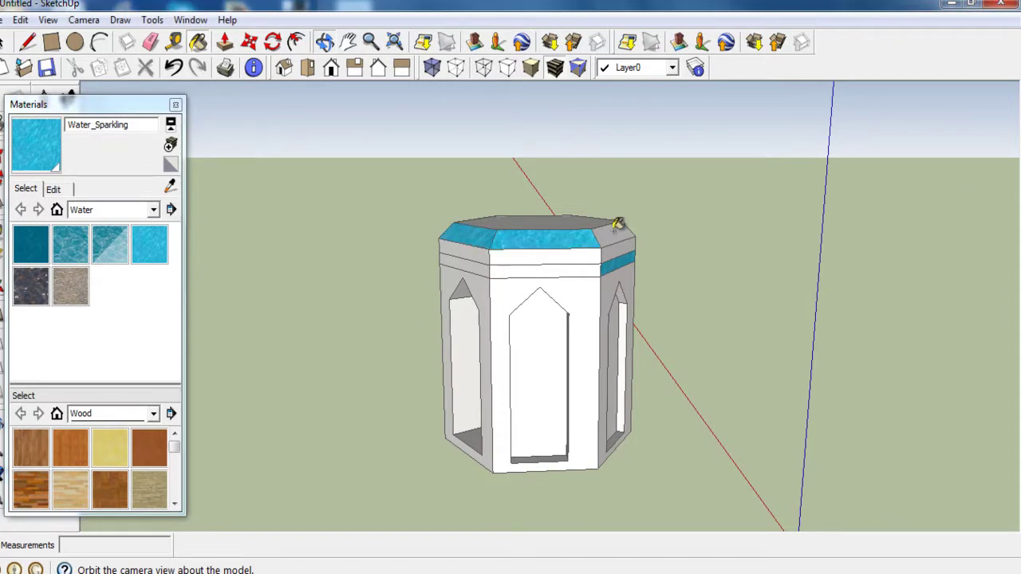
click(619, 227)
click(582, 269)
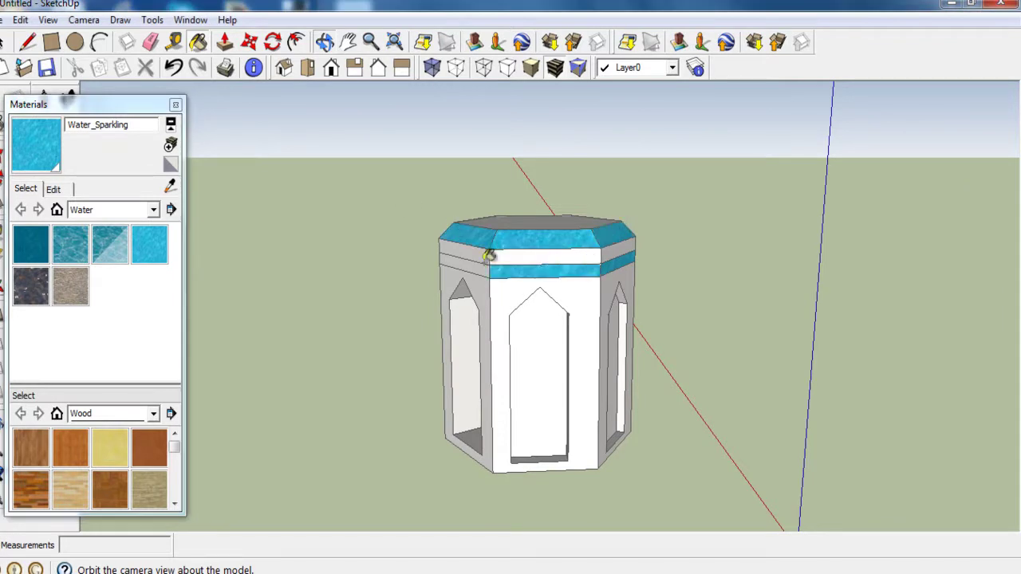
click(461, 263)
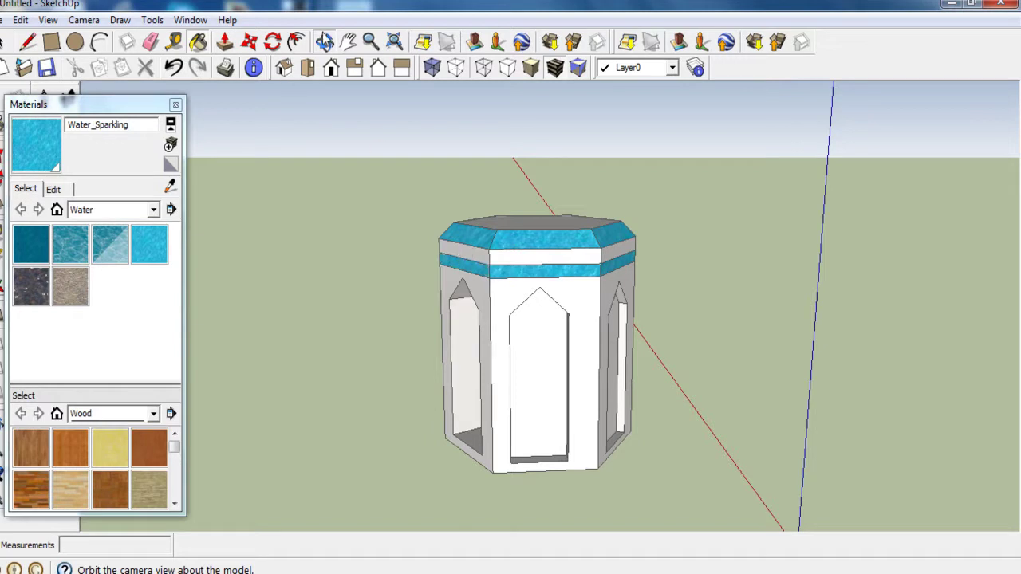
mouse_move(490, 319)
mouse_down()
mouse_move(702, 338)
mouse_move(668, 325)
mouse_move(691, 312)
mouse_move(854, 305)
mouse_up()
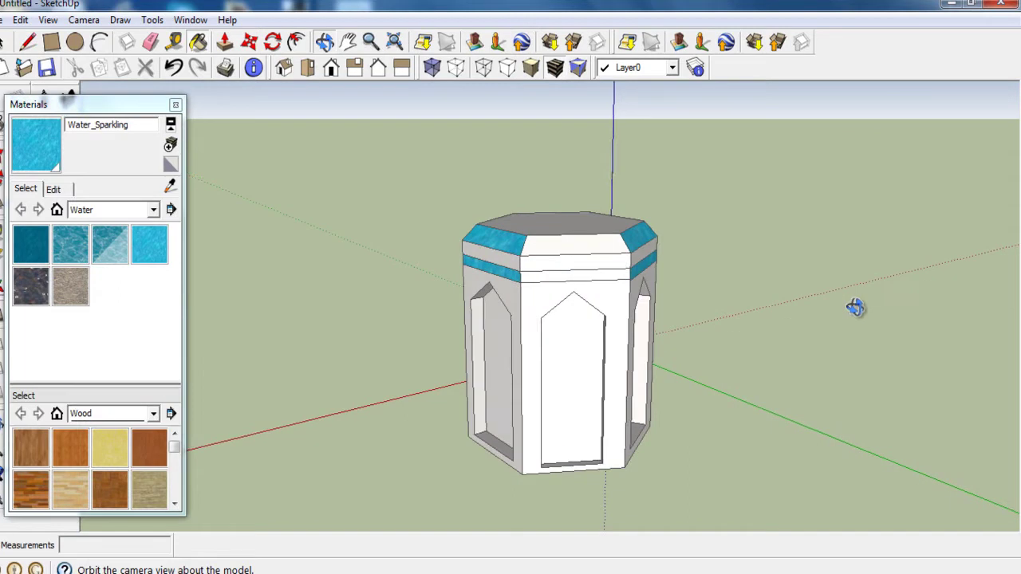
- Paint the upper and lower front bands with Water_Sparkling
click(149, 244)
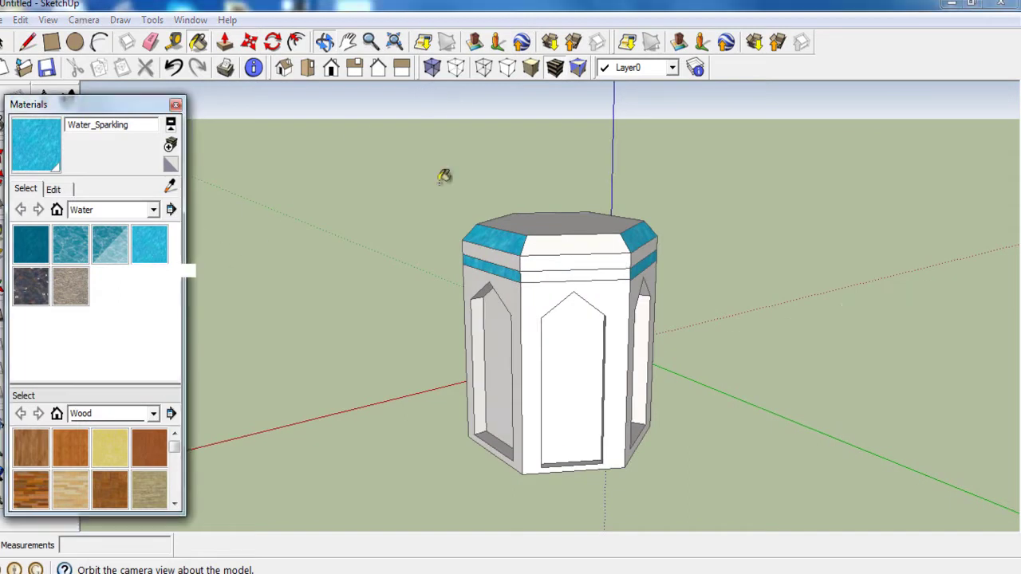
click(564, 243)
click(571, 272)
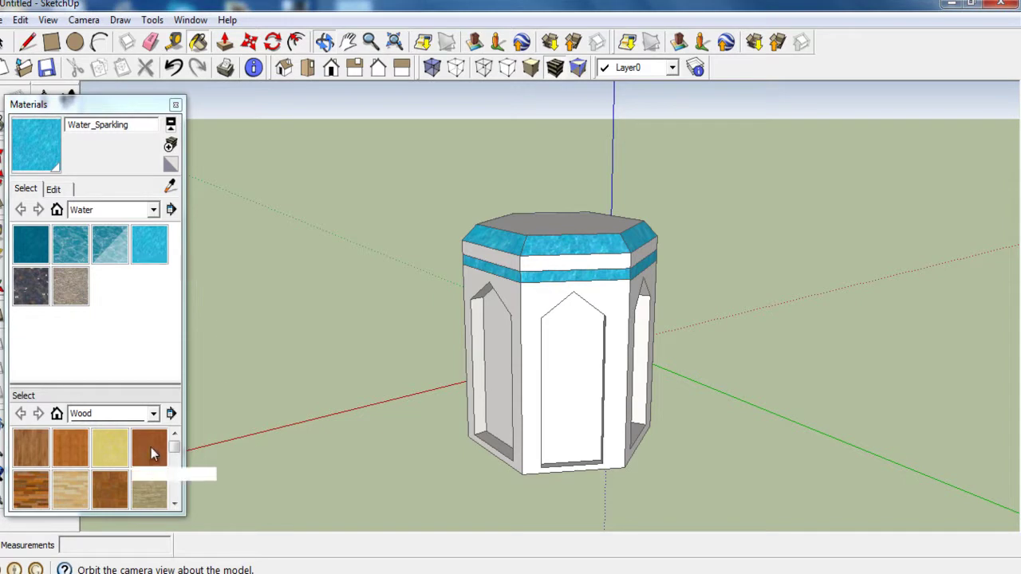
- Fill the front and left recessed arch panels with the yellow wood material
click(154, 414)
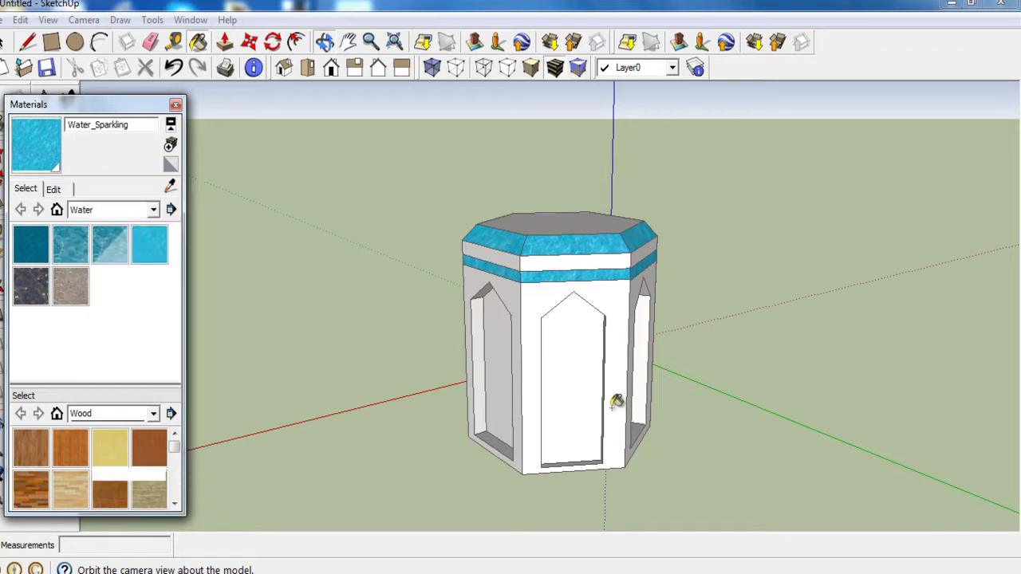
click(589, 378)
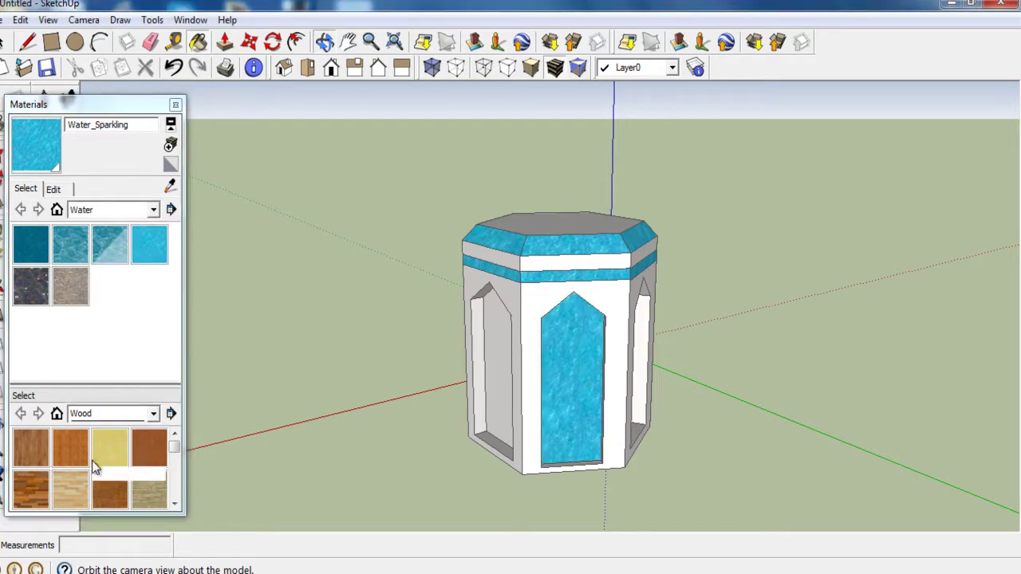
click(575, 349)
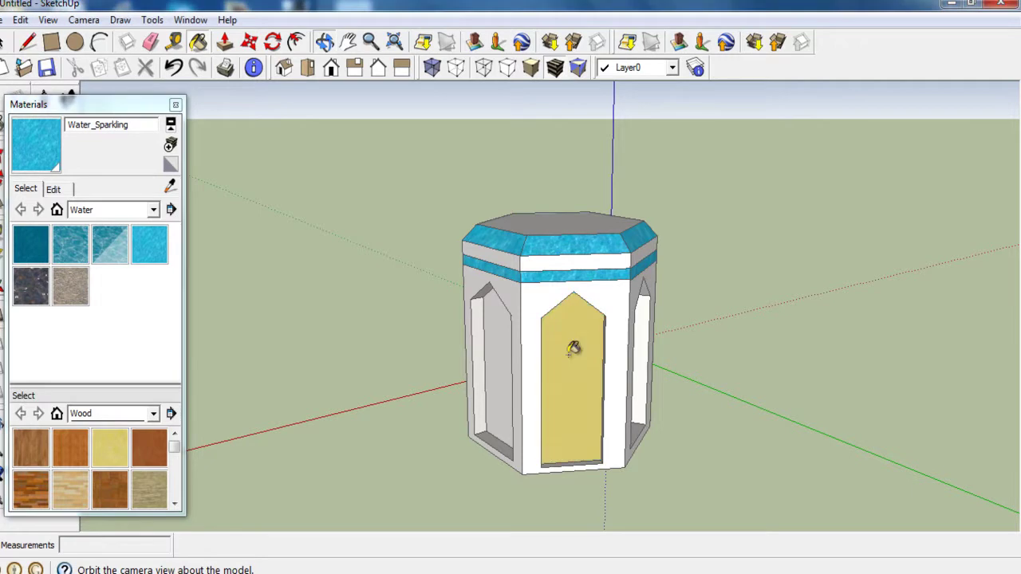
click(505, 349)
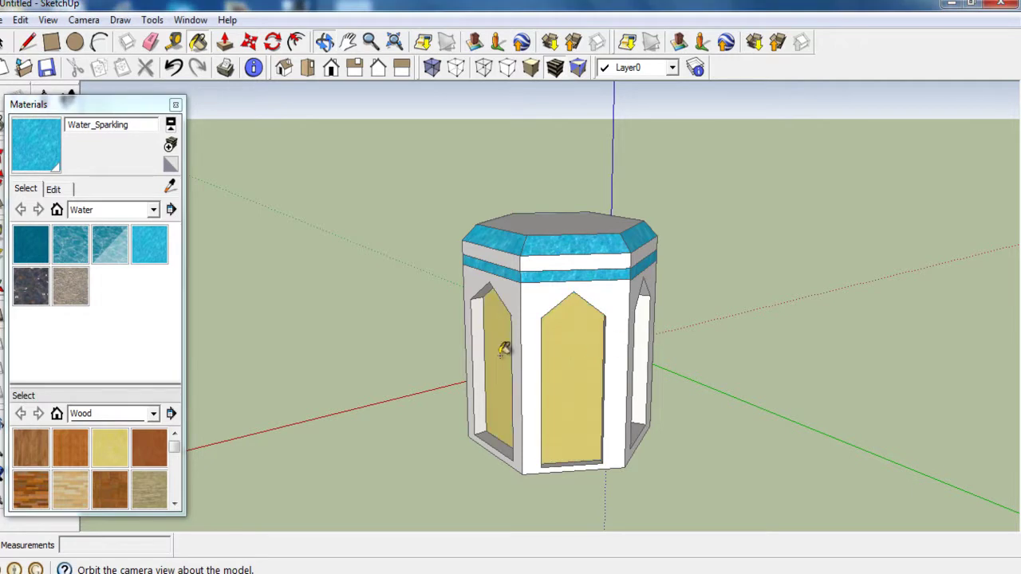
click(323, 43)
mouse_move(561, 292)
mouse_down()
mouse_move(256, 253)
mouse_move(479, 335)
mouse_move(397, 326)
mouse_up()
- Paint the inner panels of the left and right side arches yellow
middle_drag(397, 326, 353, 308)
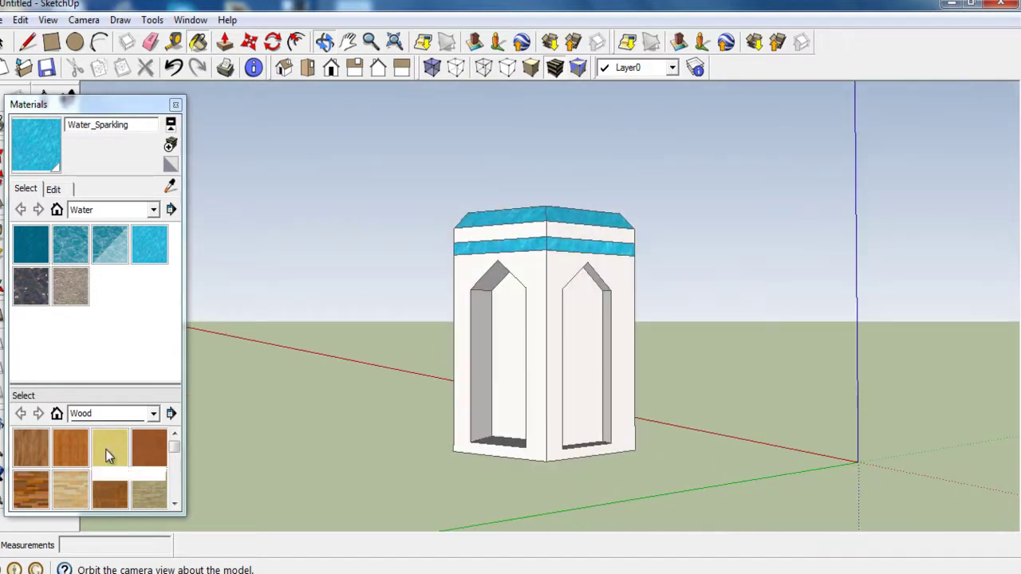
click(502, 316)
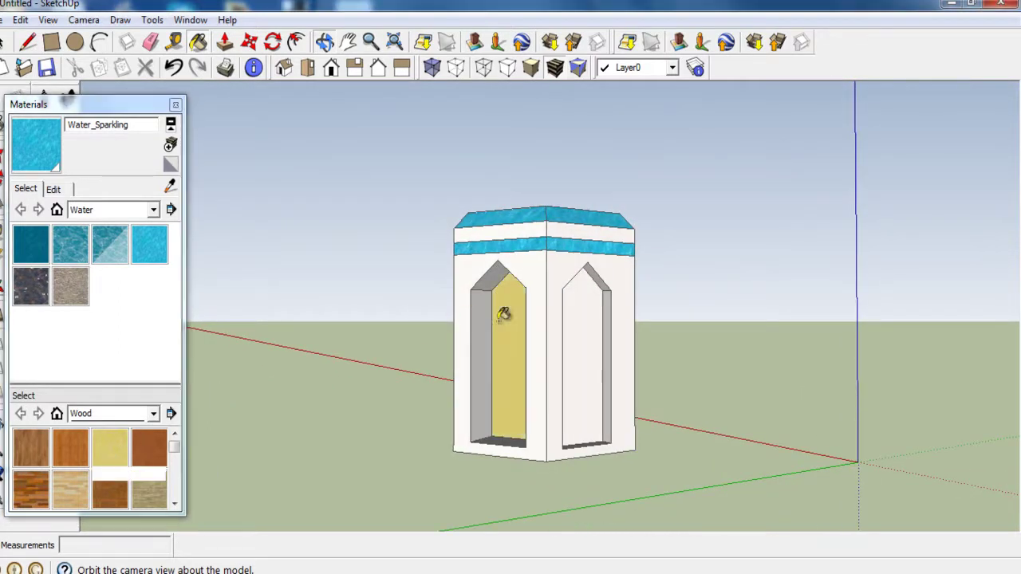
click(590, 314)
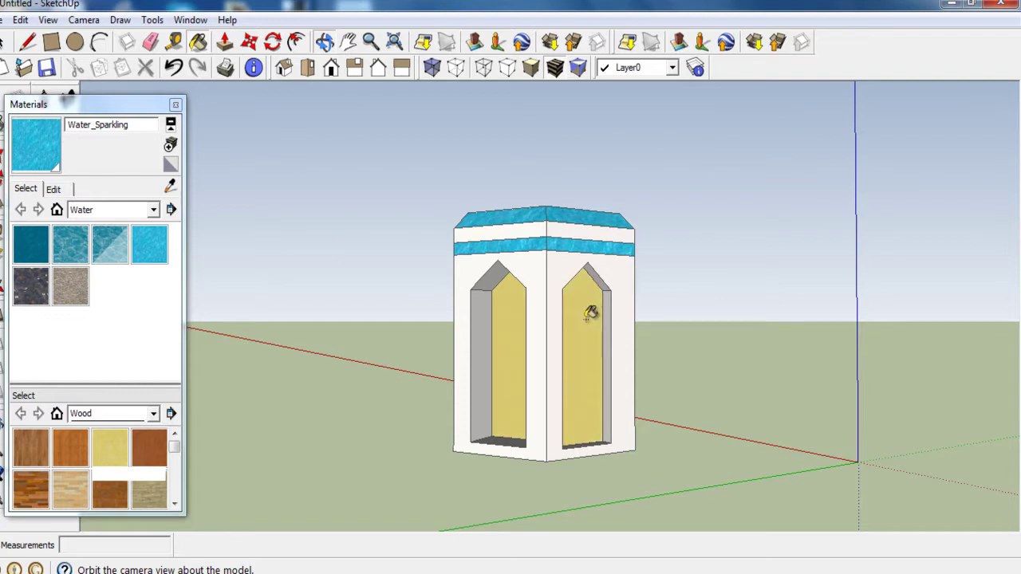
- Push/Pull the left and right arch panels outward
click(225, 42)
click(505, 365)
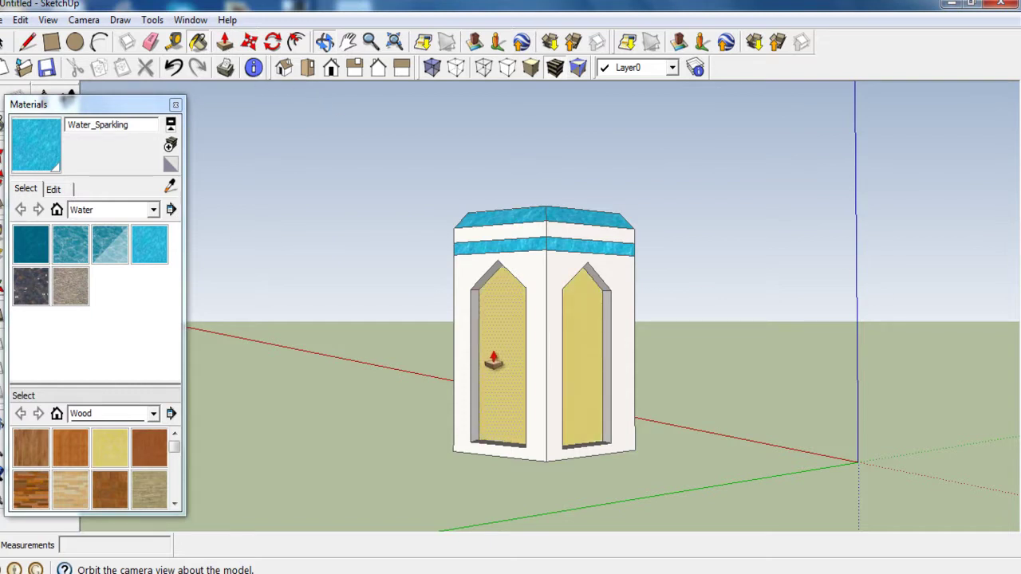
click(492, 362)
click(588, 351)
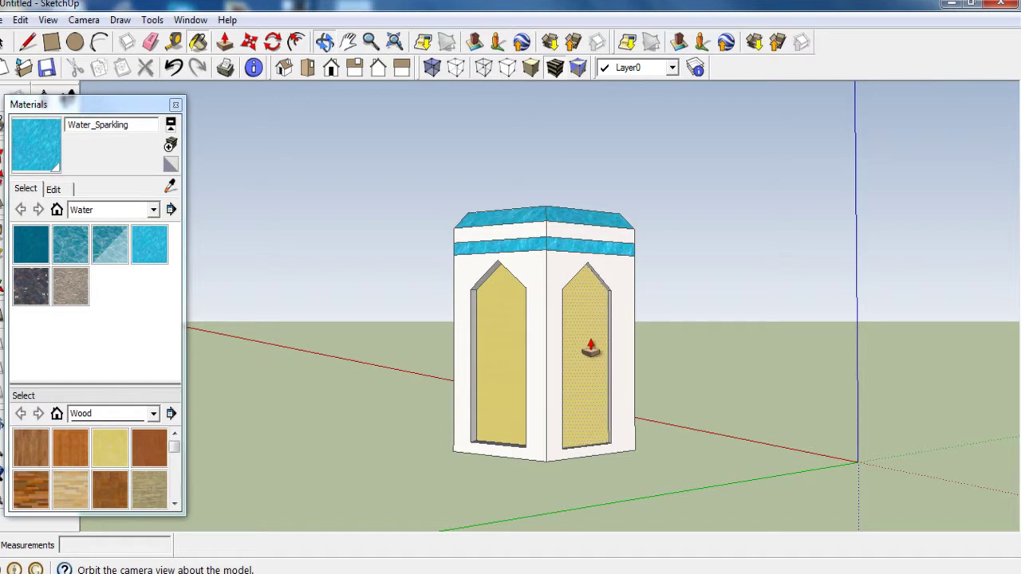
click(588, 346)
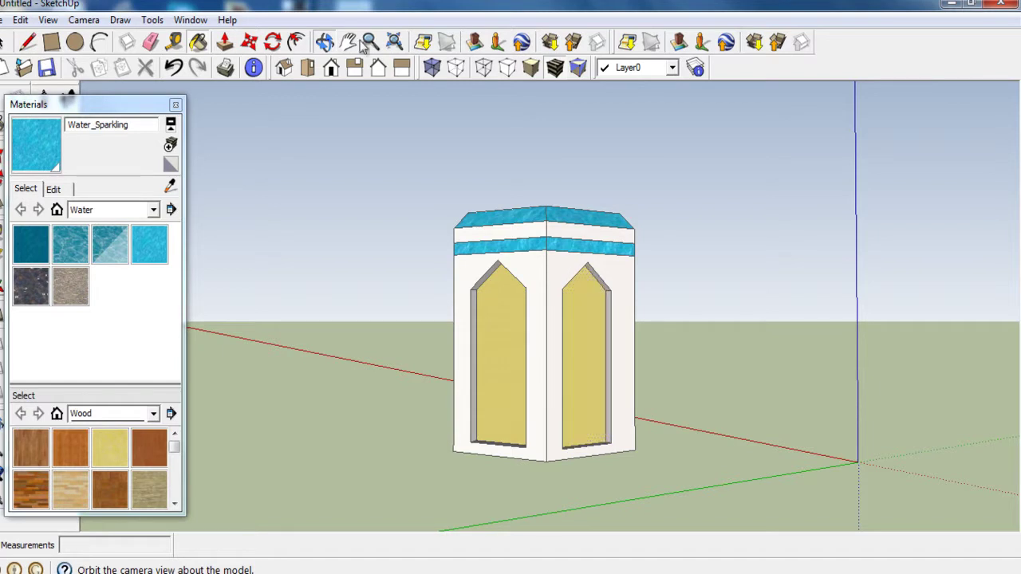
- Paint the recessed arch panel, upper window panel and arched door surround with yellow Wood_Board_Cork
click(335, 45)
mouse_move(582, 274)
mouse_down()
mouse_move(399, 280)
mouse_move(408, 331)
mouse_move(379, 336)
mouse_up()
mouse_move(479, 379)
mouse_down()
mouse_move(278, 352)
mouse_move(367, 405)
mouse_up()
click(128, 448)
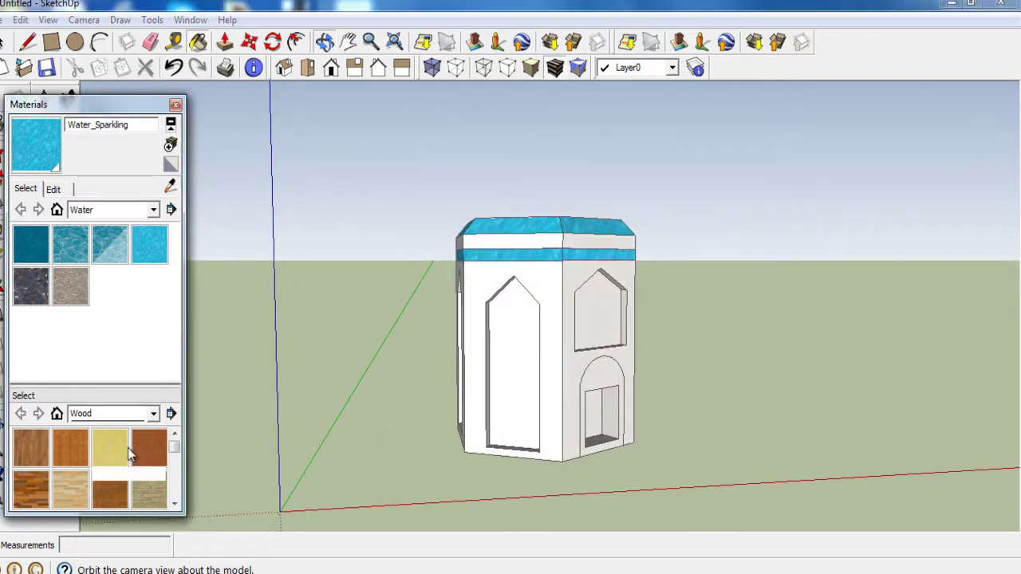
click(508, 323)
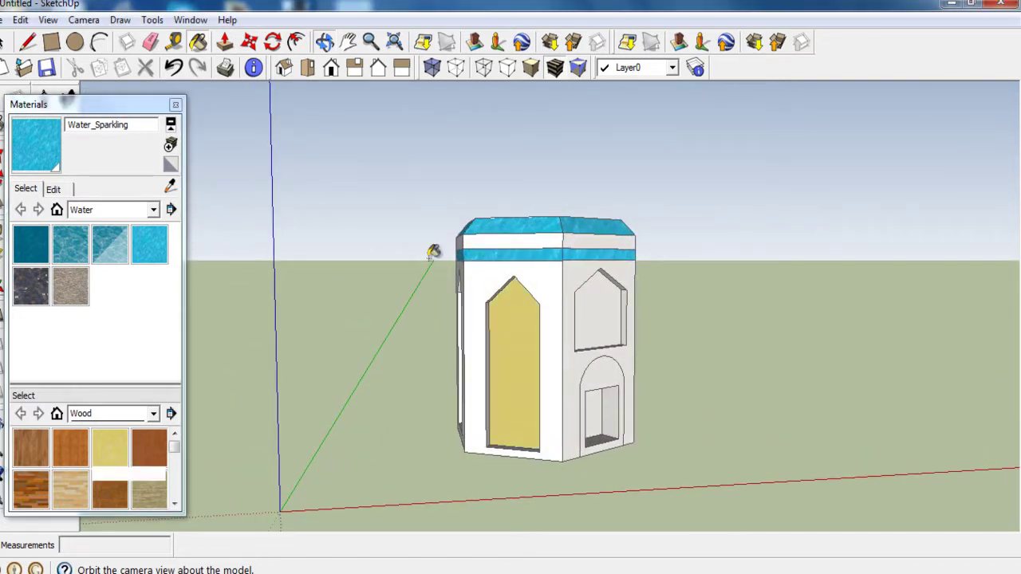
click(604, 295)
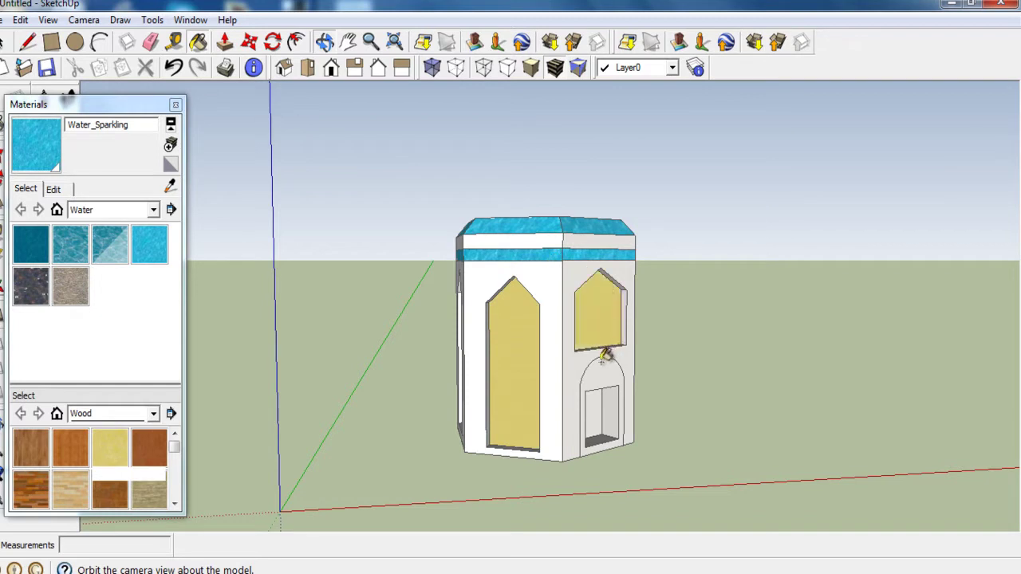
click(609, 368)
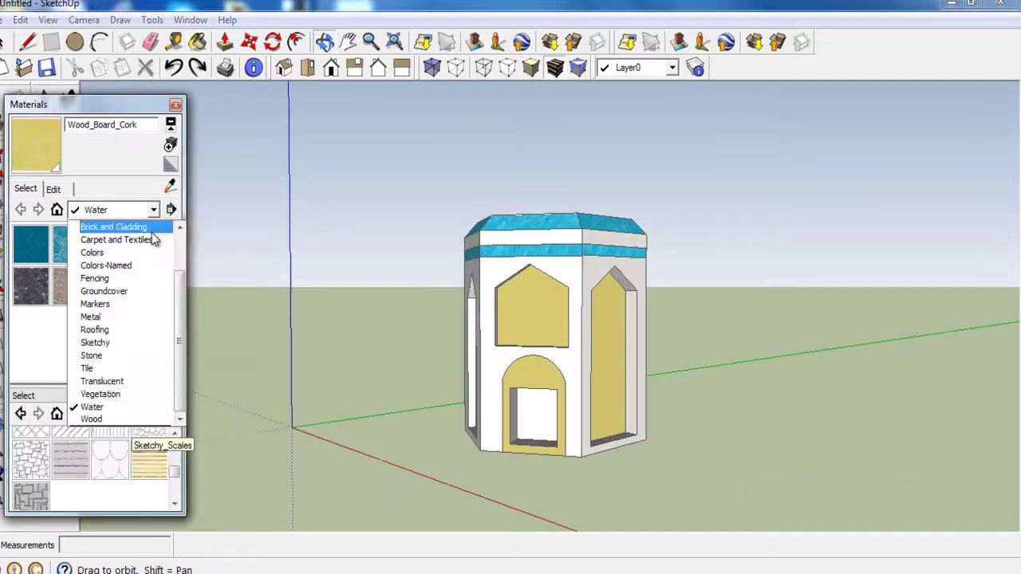
click(151, 223)
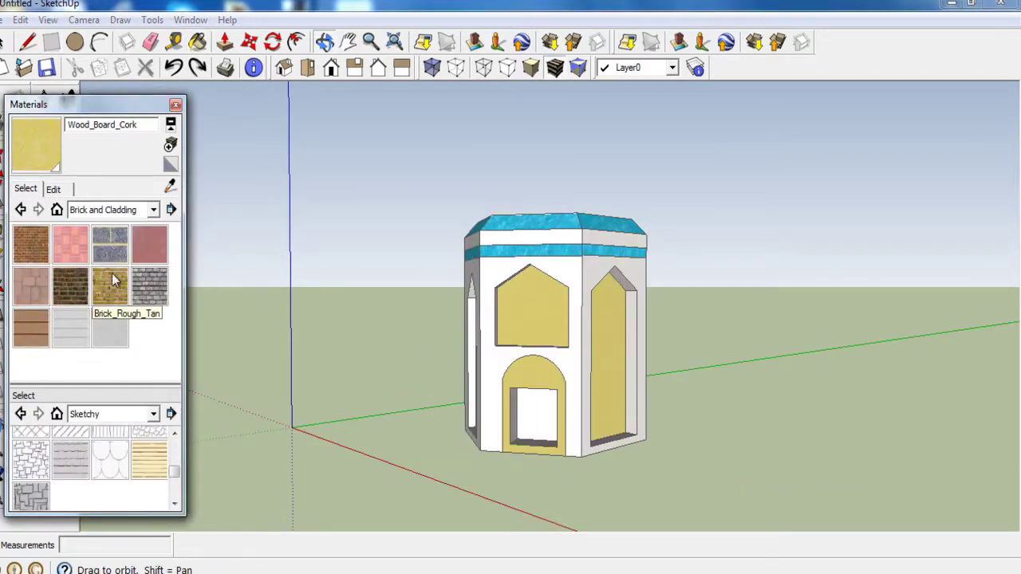
- Paint the front-left, right-front and another side wall with Brick_Rough_Tan
click(108, 287)
click(498, 269)
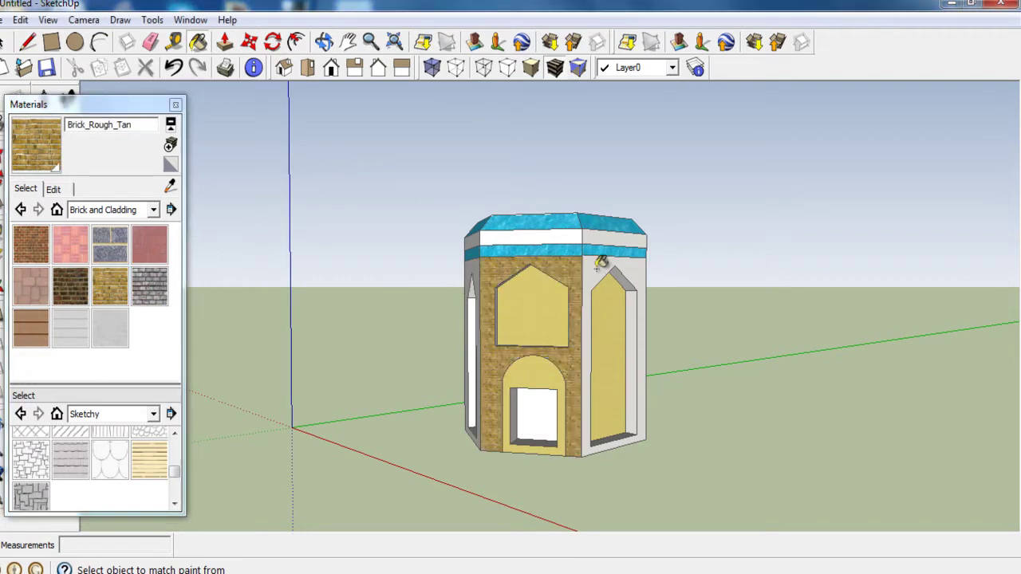
click(598, 268)
click(324, 42)
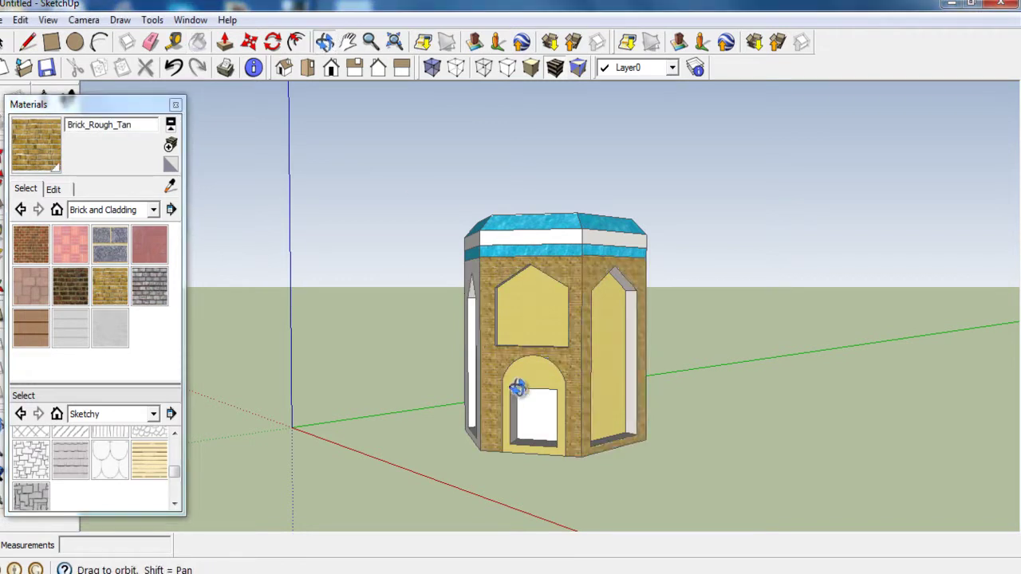
drag(510, 376, 878, 322)
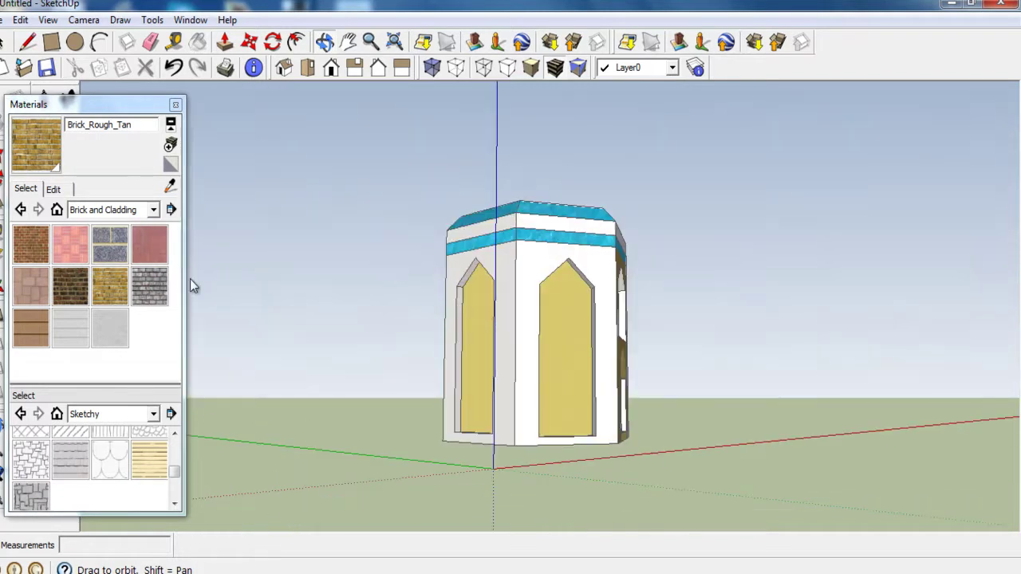
click(109, 284)
click(530, 266)
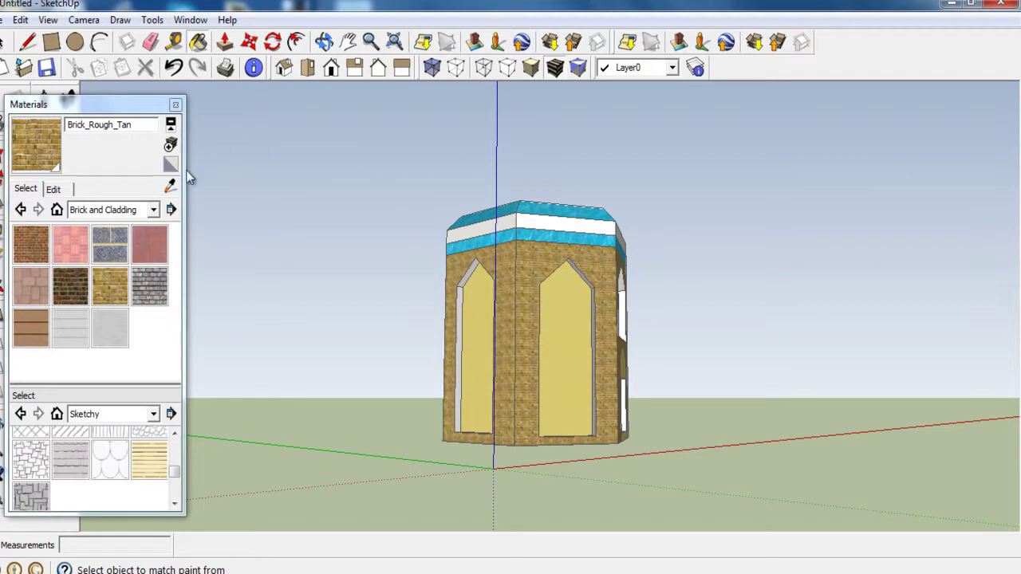
click(325, 42)
drag(519, 388, 923, 401)
- Paint the last two white wall faces with Brick_Rough_Tan
mouse_move(579, 394)
mouse_down()
mouse_move(797, 351)
mouse_move(798, 418)
mouse_up()
click(96, 292)
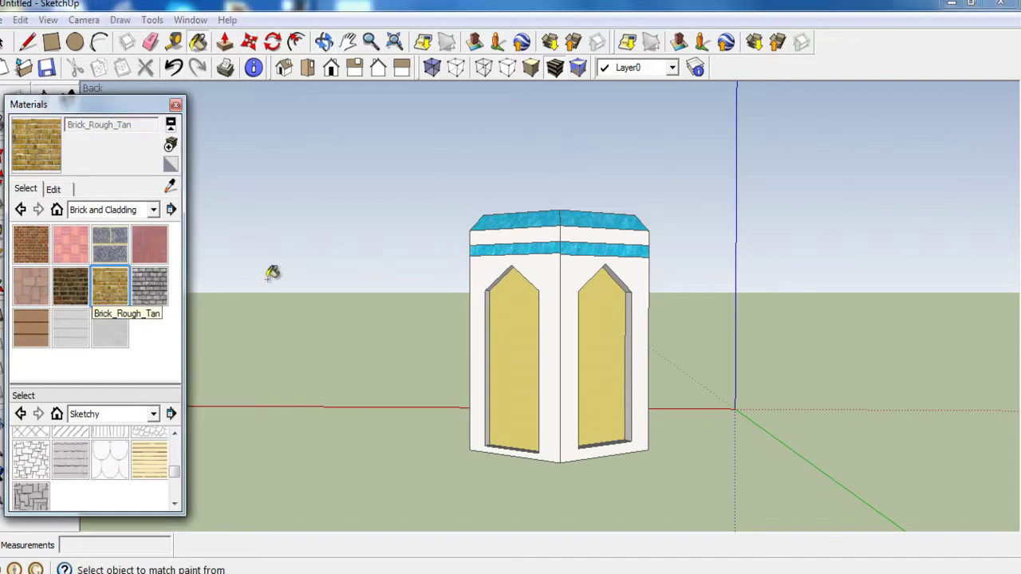
click(481, 278)
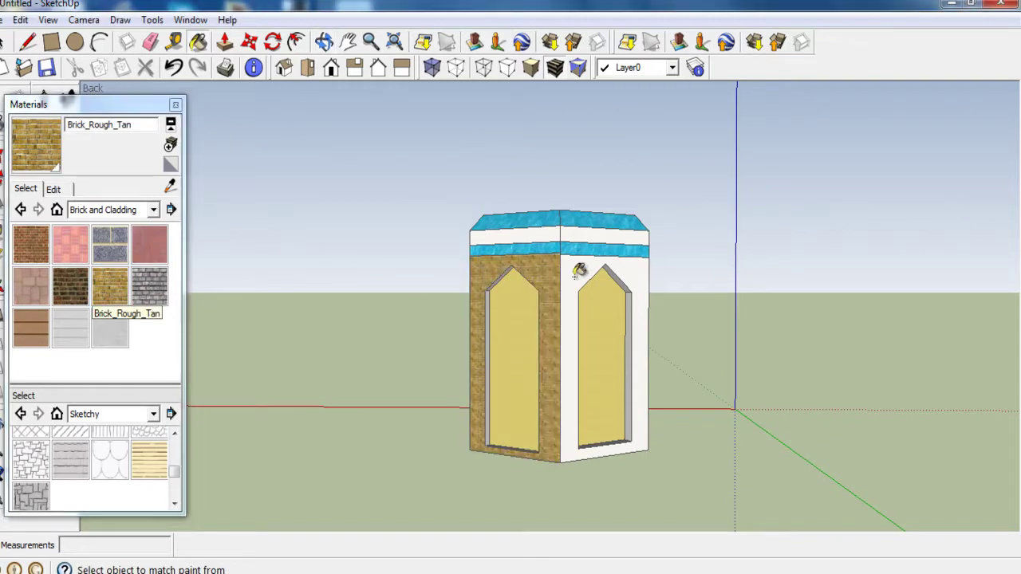
click(581, 271)
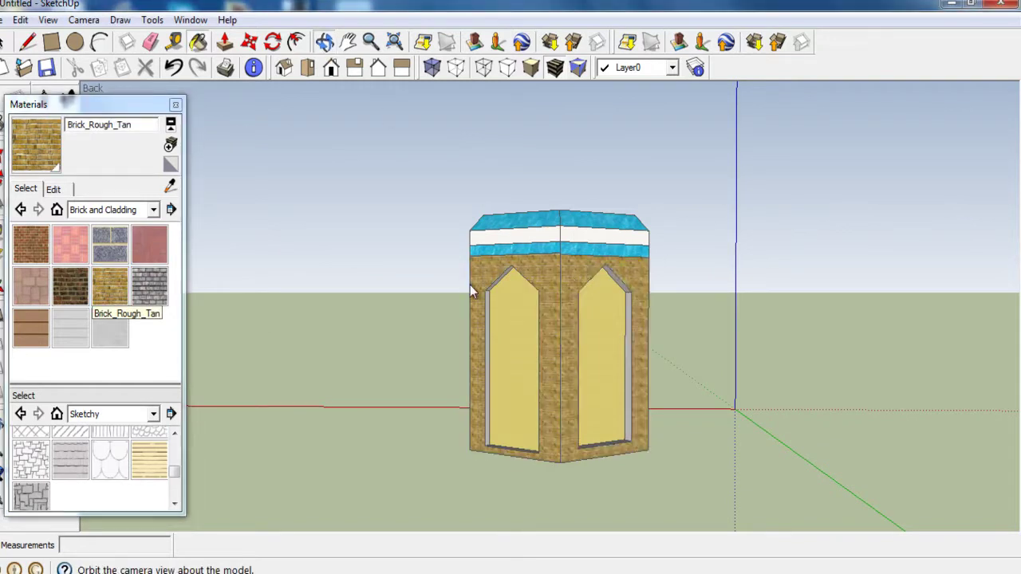
- Orbit around to bring the doorway side forward, looking slightly down onto the roof
mouse_move(498, 303)
mouse_down()
mouse_move(748, 321)
mouse_move(1014, 370)
mouse_move(337, 319)
mouse_up()
drag(614, 331, 409, 315)
drag(617, 349, 375, 358)
drag(618, 395, 373, 388)
mouse_move(372, 388)
middle_down()
mouse_move(585, 392)
mouse_move(420, 381)
mouse_move(518, 234)
middle_up()
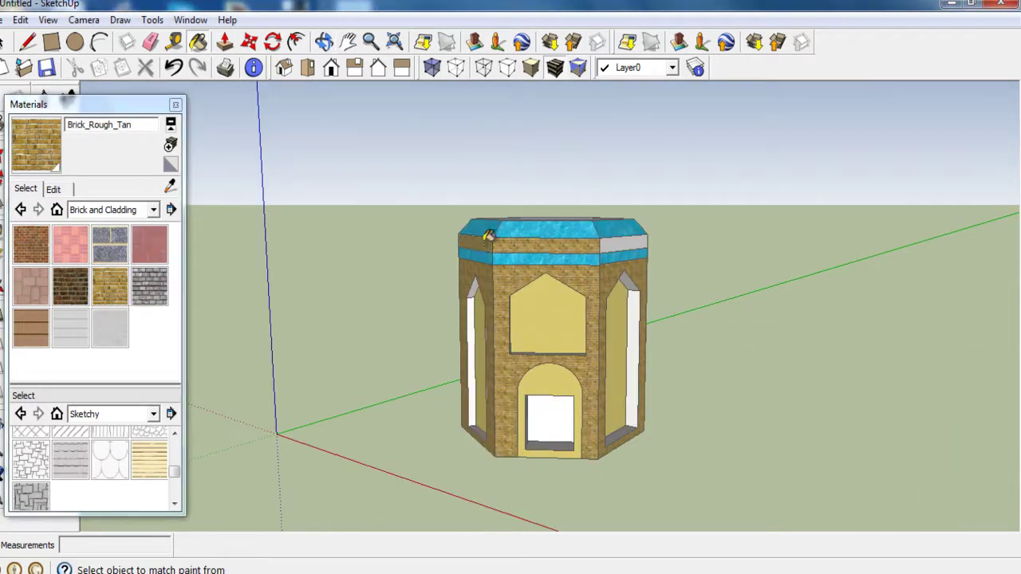
- Paint the grey right roof band blue and the left and right white bands Brick_Rough_Tan
click(620, 238)
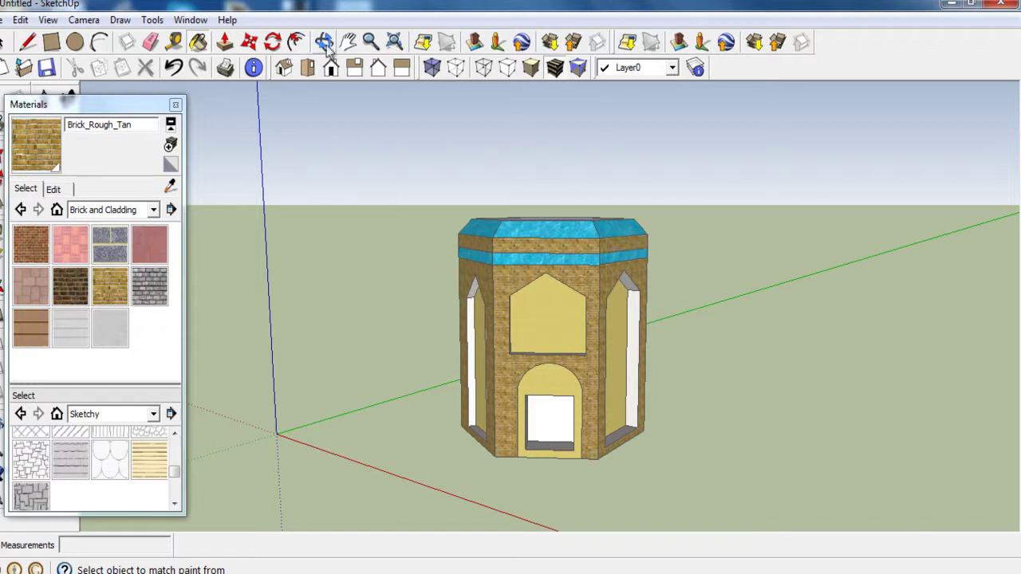
mouse_move(474, 251)
middle_down()
mouse_move(620, 322)
mouse_move(936, 304)
middle_up()
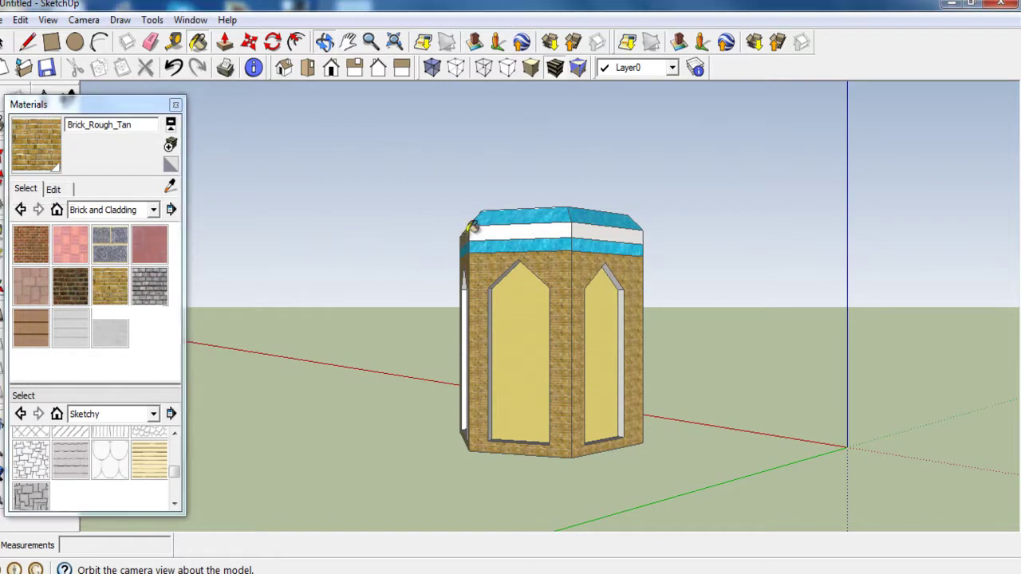
click(511, 231)
click(596, 231)
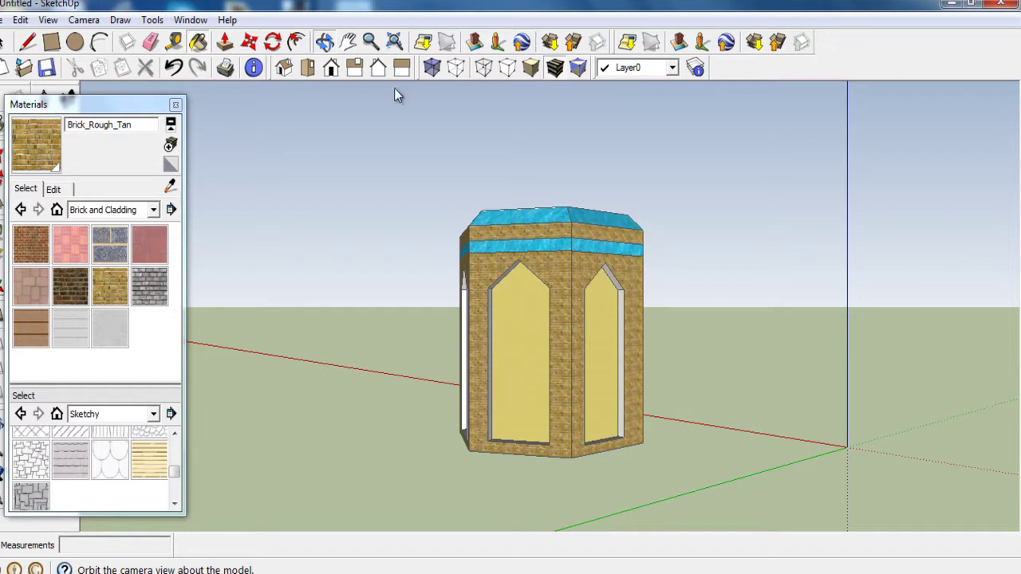
- Cover the hexagonal top face with the dark brown brick material
click(325, 43)
mouse_move(478, 280)
mouse_down()
mouse_move(995, 296)
mouse_move(488, 363)
mouse_up()
drag(741, 349, 164, 307)
mouse_move(461, 330)
mouse_down()
mouse_move(450, 309)
mouse_move(399, 304)
mouse_move(278, 319)
mouse_up()
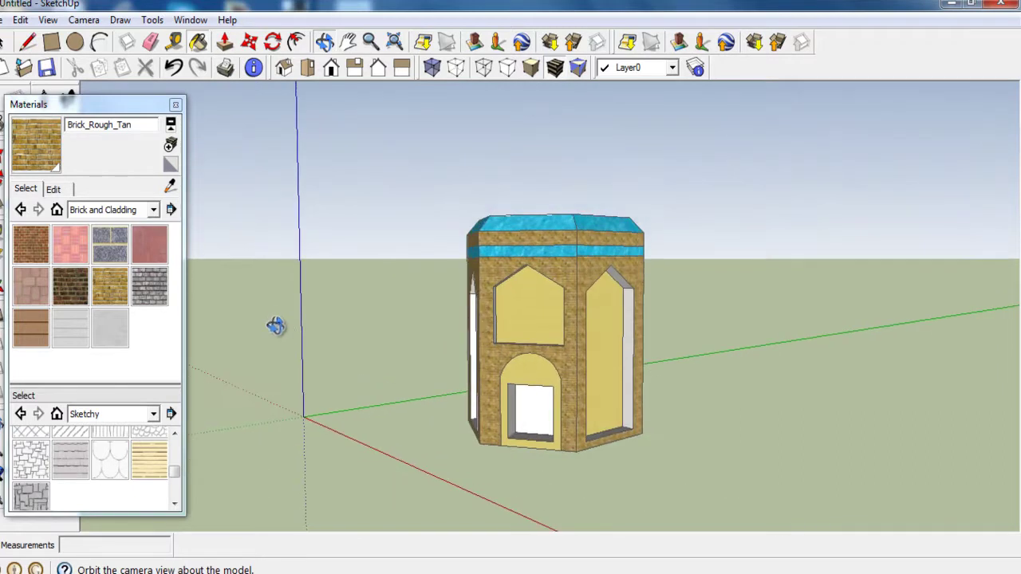
mouse_move(358, 380)
mouse_down()
mouse_move(412, 324)
mouse_move(641, 533)
mouse_move(645, 484)
mouse_move(634, 572)
mouse_up()
click(80, 295)
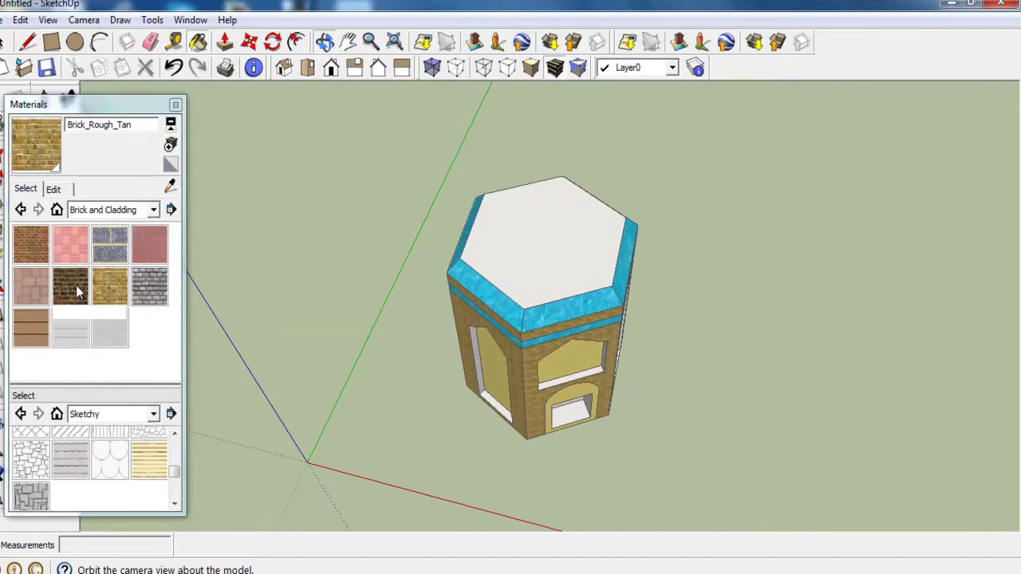
click(547, 242)
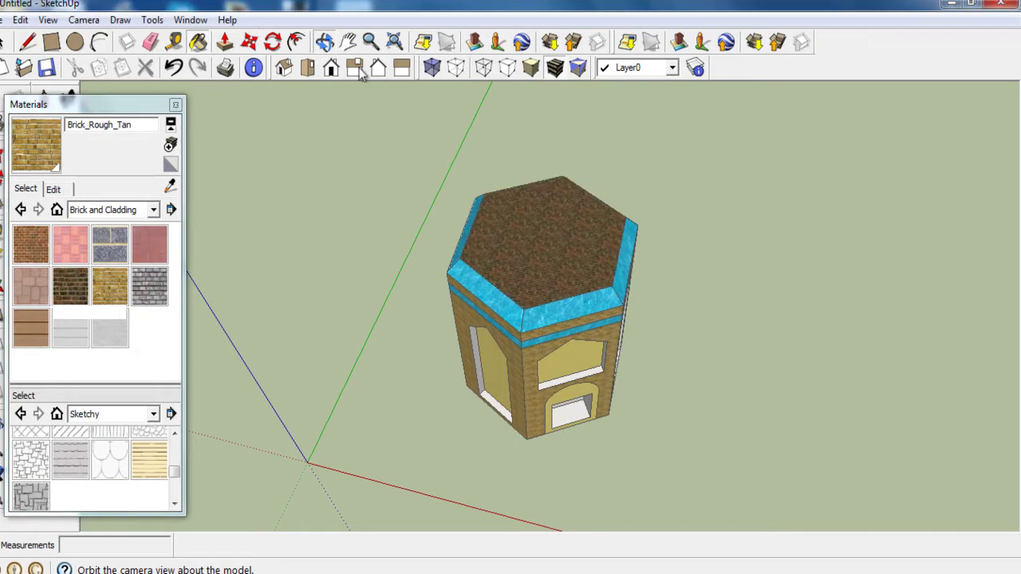
shift+middle_drag(506, 289, 504, 209)
- Paint the inner faces of the left and right window openings with Brick_Rough_Tan
click(324, 42)
drag(479, 287, 537, 114)
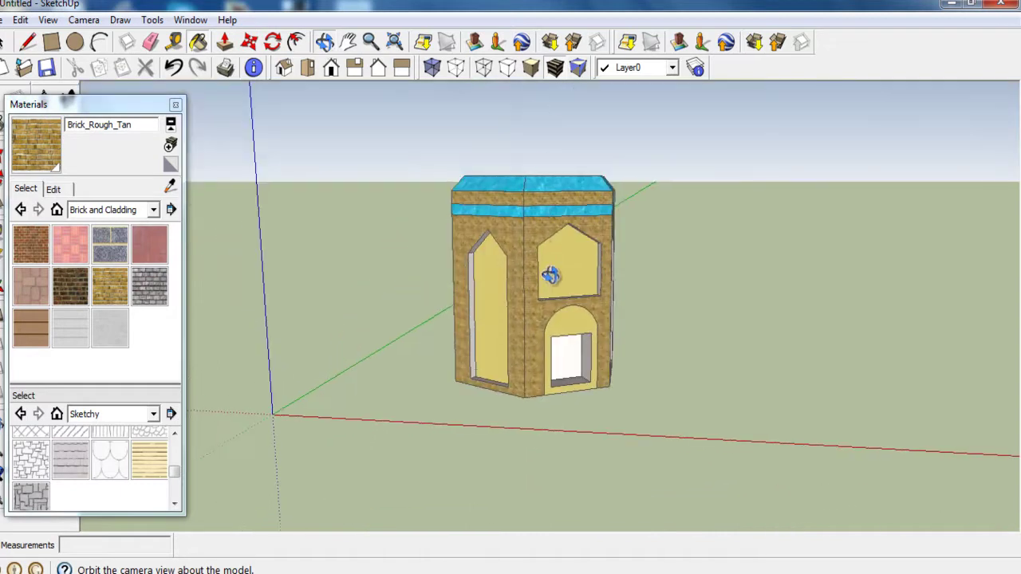
drag(549, 275, 416, 258)
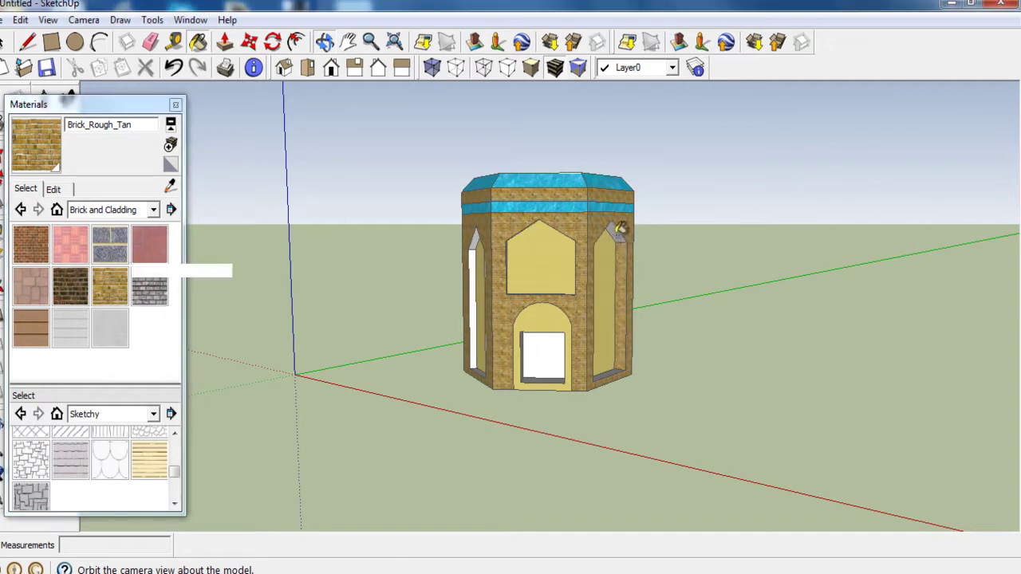
click(474, 256)
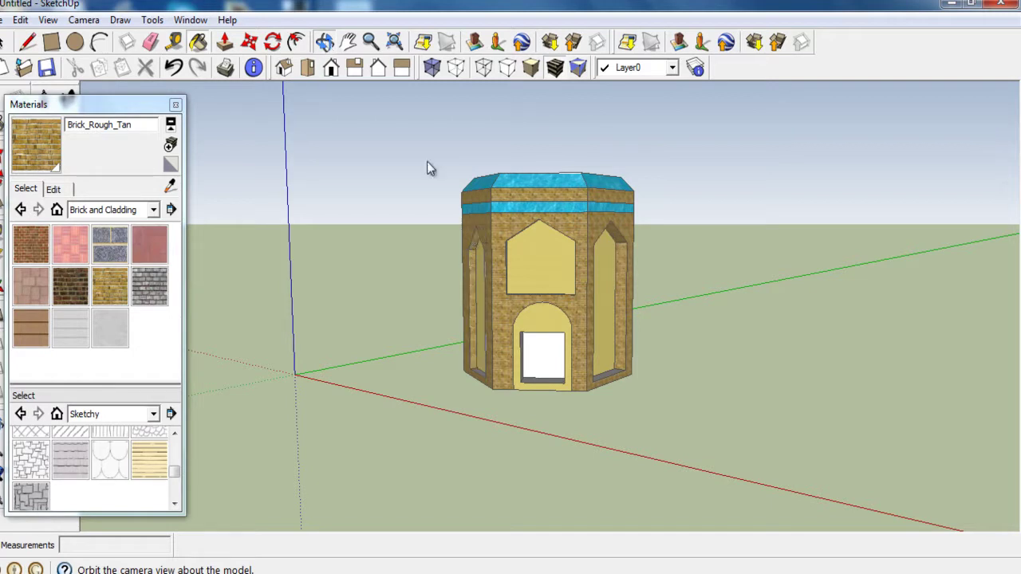
middle_drag(565, 296, 302, 260)
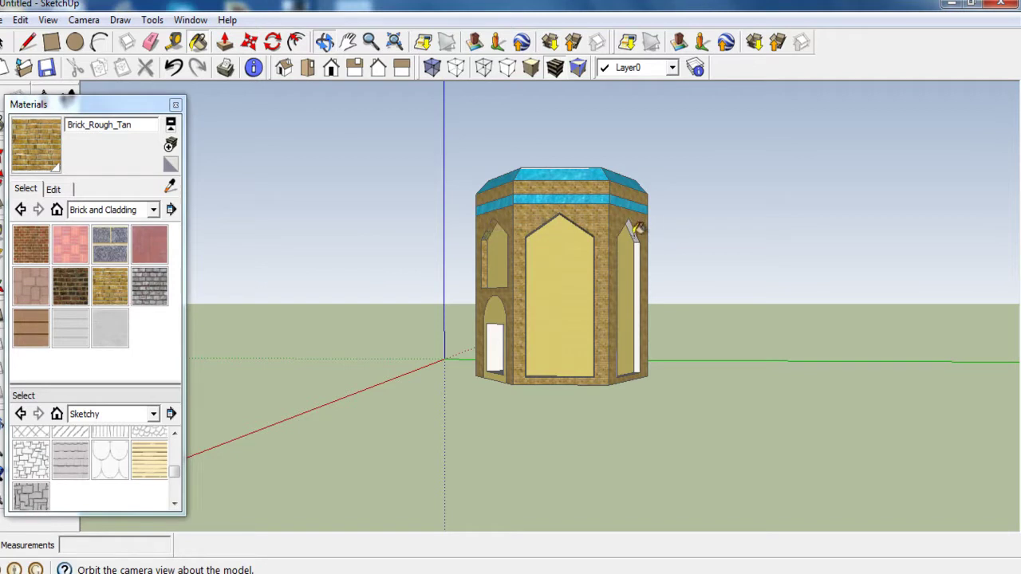
click(638, 247)
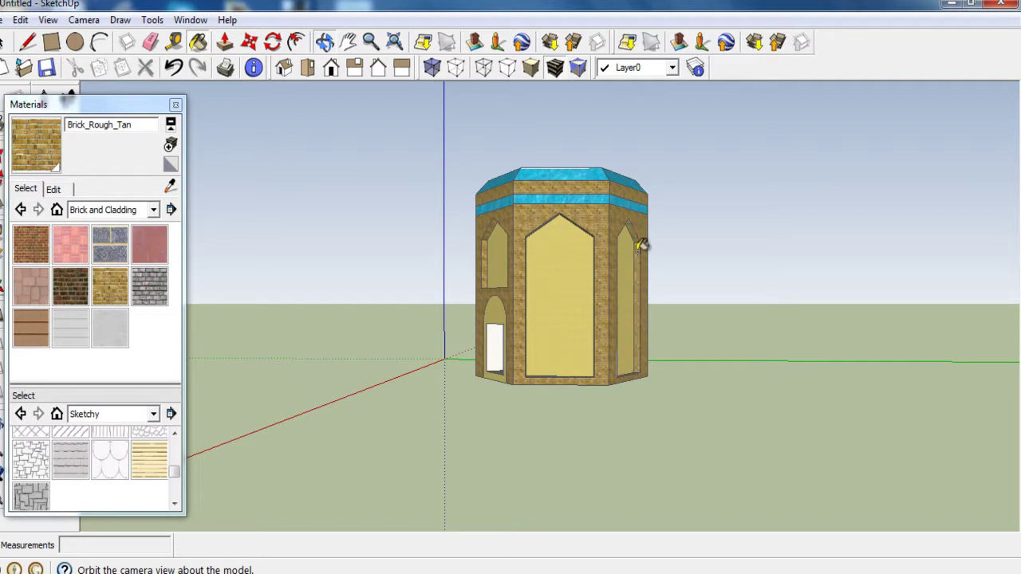
mouse_move(458, 277)
mouse_down()
mouse_move(713, 273)
mouse_move(515, 292)
mouse_move(752, 274)
mouse_move(657, 291)
mouse_up()
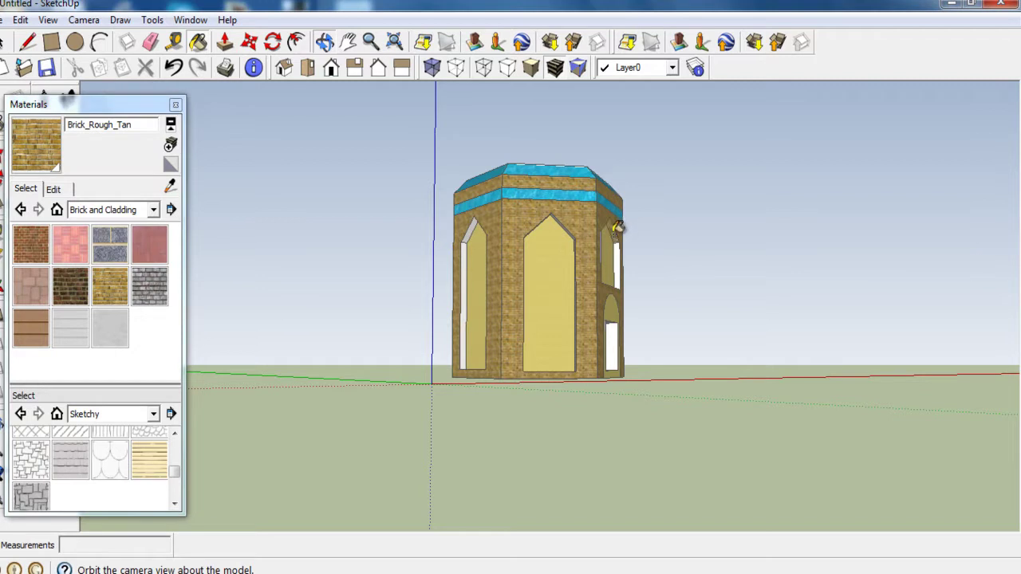
click(465, 264)
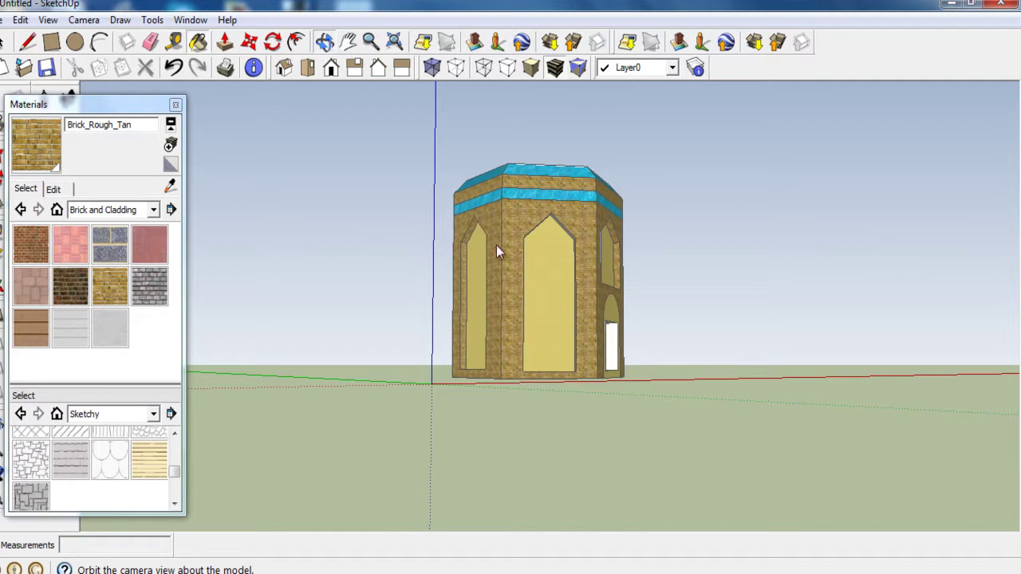
mouse_move(572, 269)
mouse_down()
mouse_move(713, 266)
mouse_move(914, 232)
mouse_move(696, 319)
mouse_up()
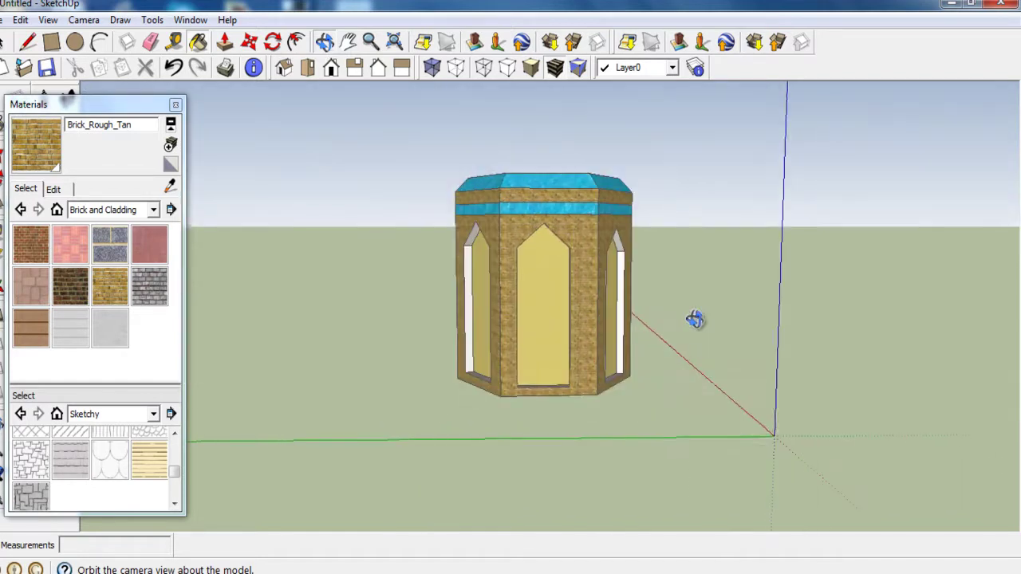
- Paint the right and left window inner jambs on two sides with Brick_Rough_Tan
click(109, 295)
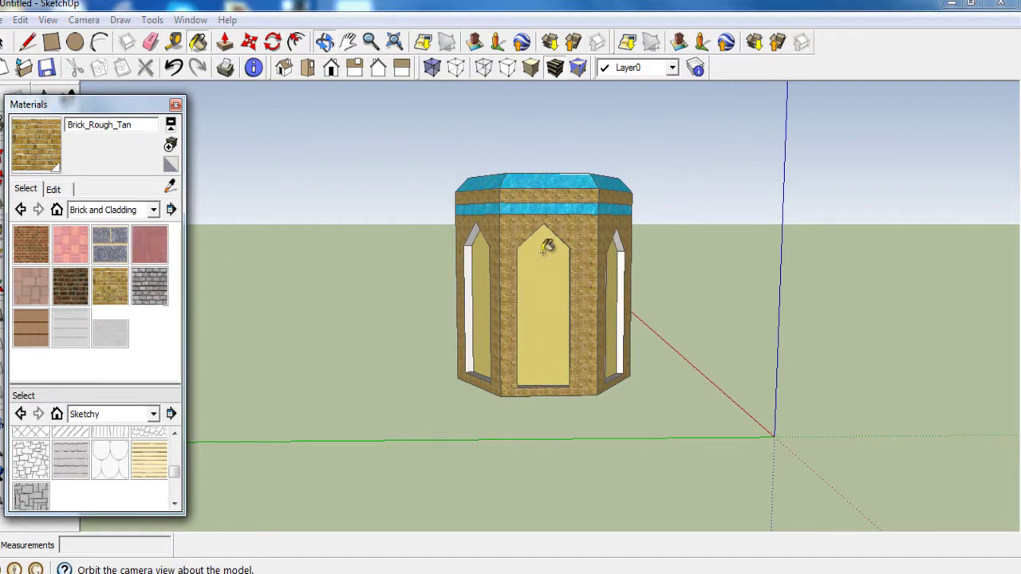
click(622, 235)
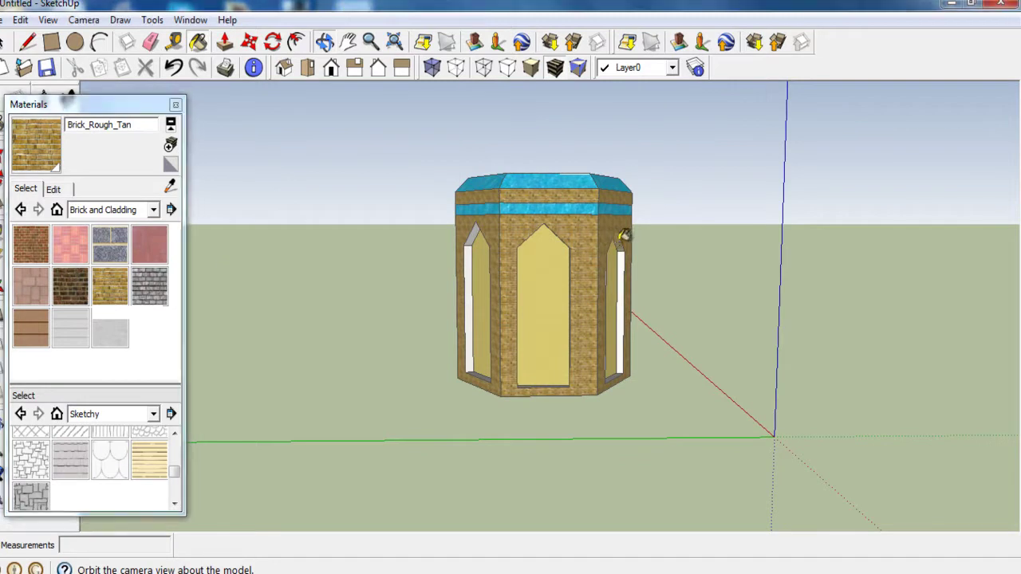
click(623, 254)
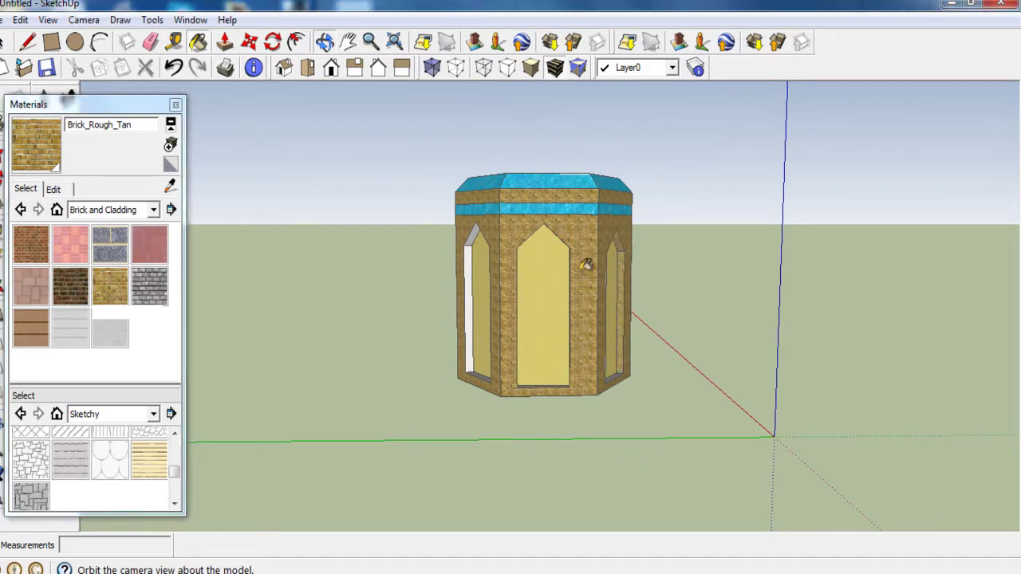
click(471, 265)
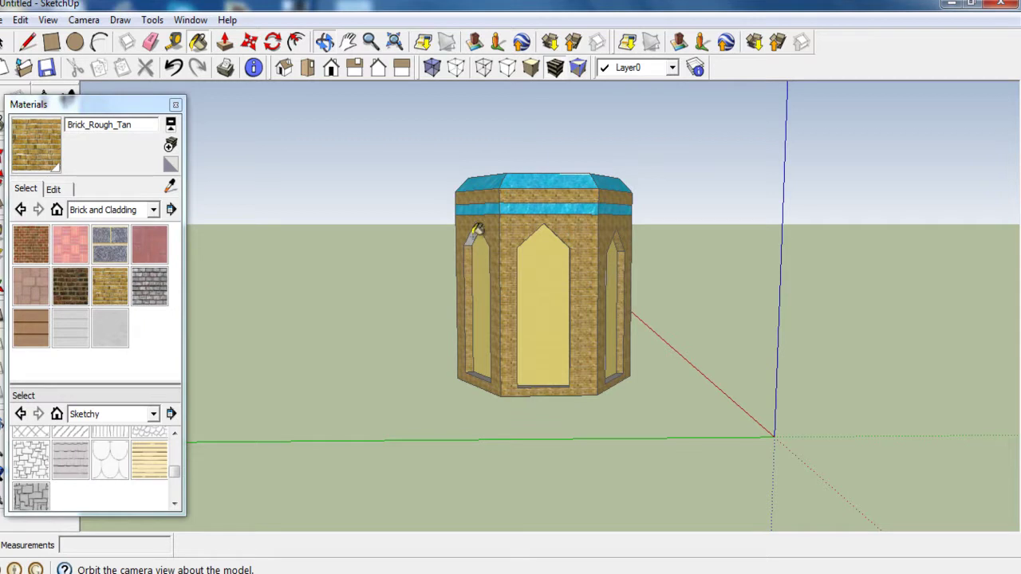
mouse_move(624, 269)
middle_down()
mouse_move(718, 283)
mouse_move(821, 276)
mouse_move(695, 279)
mouse_move(726, 273)
middle_up()
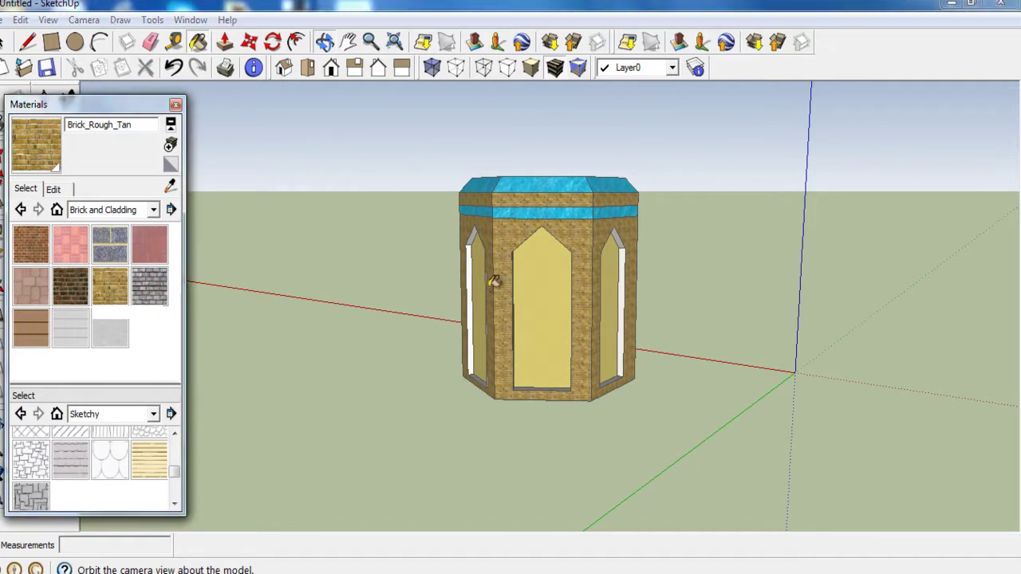
click(621, 238)
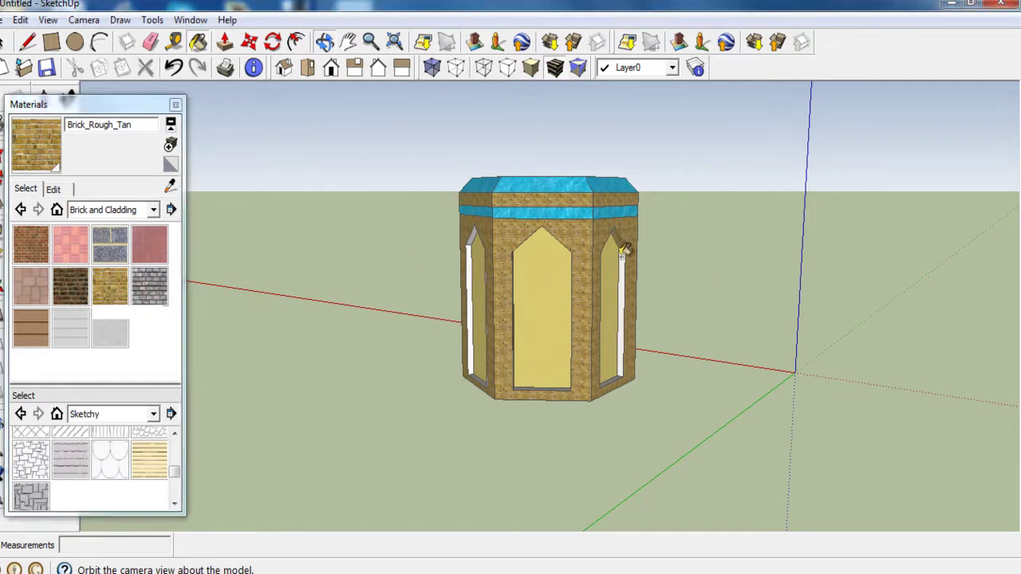
click(623, 252)
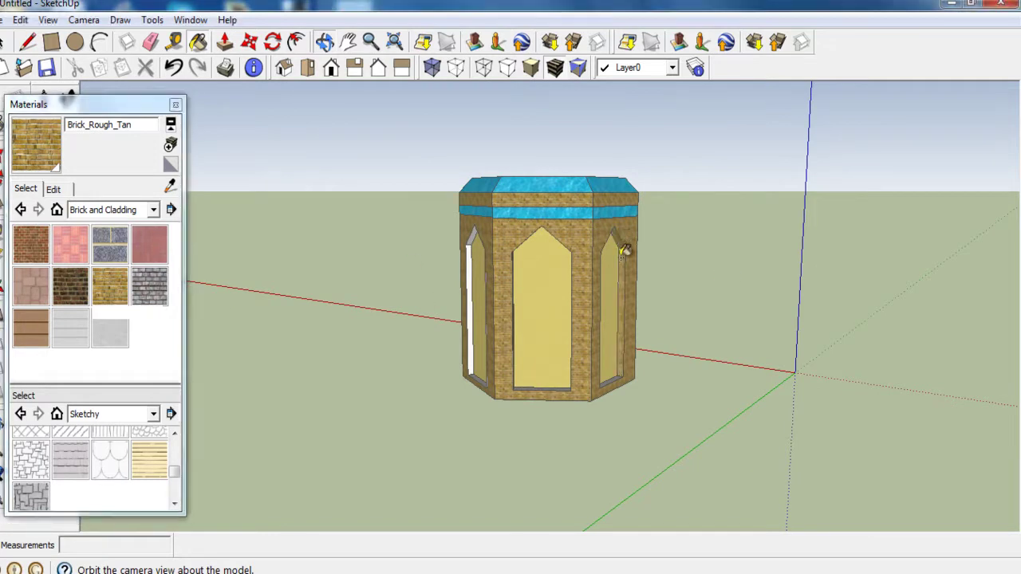
click(471, 264)
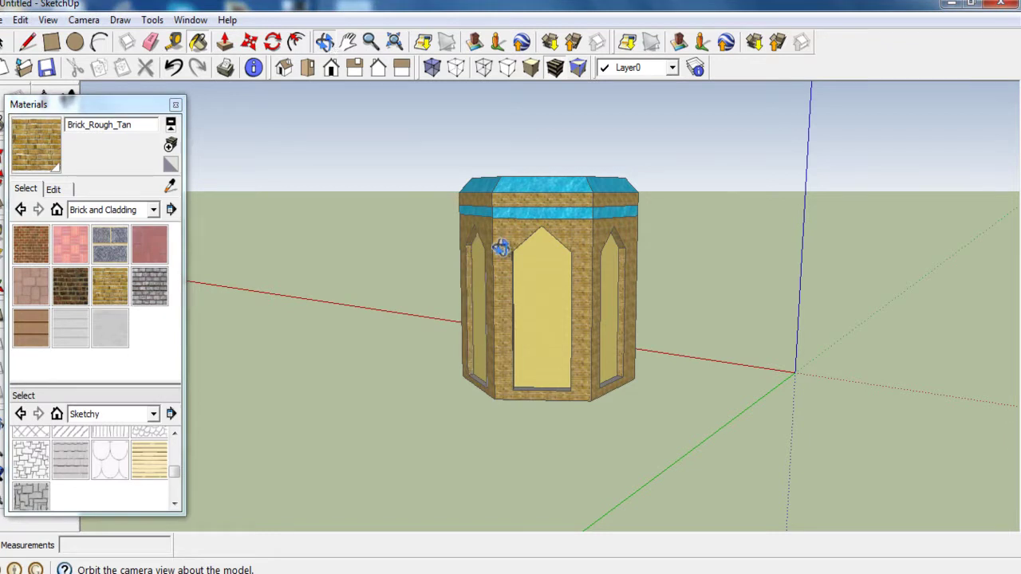
- Brick the last window inner strips, then orbit around to face the doorway side
drag(501, 248, 773, 221)
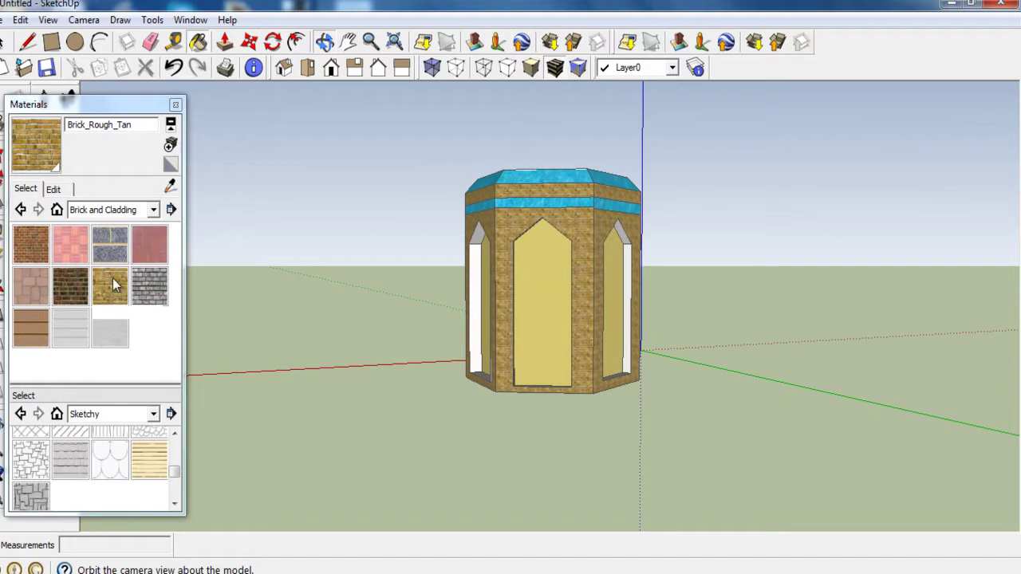
click(628, 252)
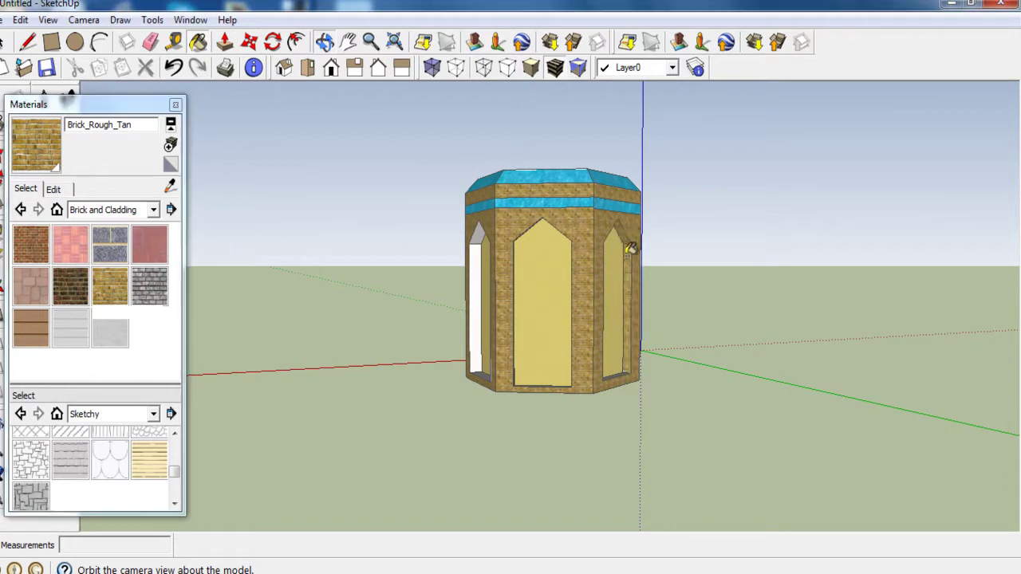
click(477, 248)
click(325, 41)
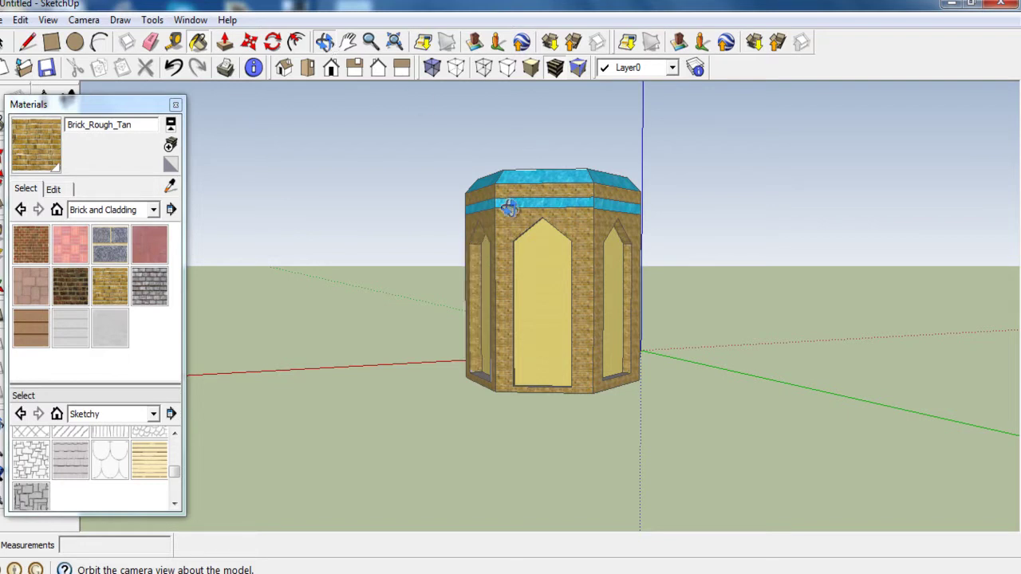
mouse_move(588, 289)
mouse_down()
mouse_move(346, 224)
mouse_move(479, 312)
mouse_move(625, 321)
mouse_move(392, 317)
mouse_move(342, 330)
mouse_move(568, 331)
mouse_move(262, 342)
mouse_move(308, 311)
mouse_up()
mouse_move(519, 355)
mouse_down()
mouse_move(372, 342)
mouse_move(434, 367)
mouse_move(380, 376)
mouse_move(588, 353)
mouse_up()
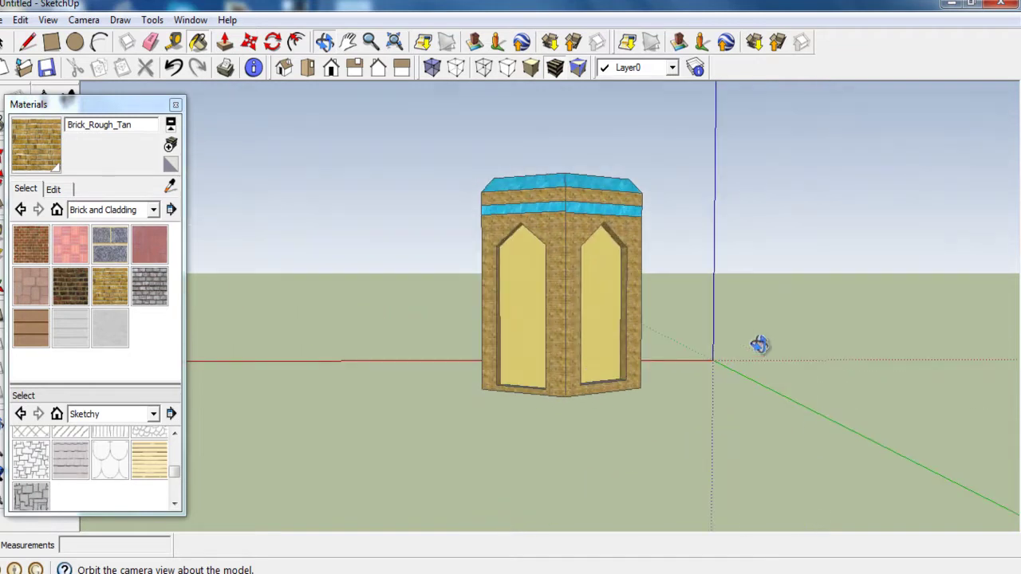
mouse_move(478, 305)
mouse_down()
mouse_move(750, 282)
mouse_move(504, 333)
mouse_move(663, 328)
mouse_move(630, 319)
mouse_move(746, 301)
mouse_up()
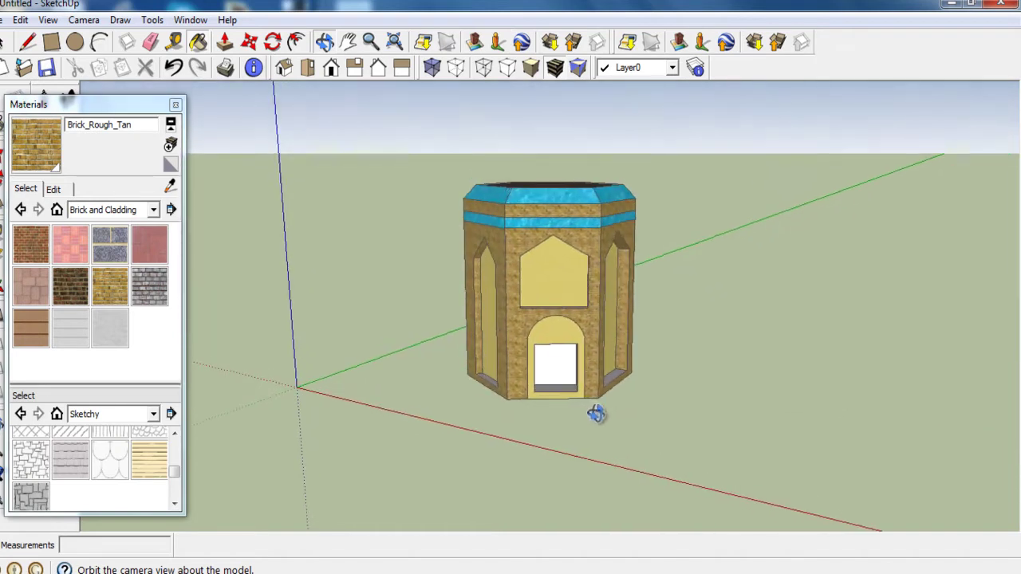